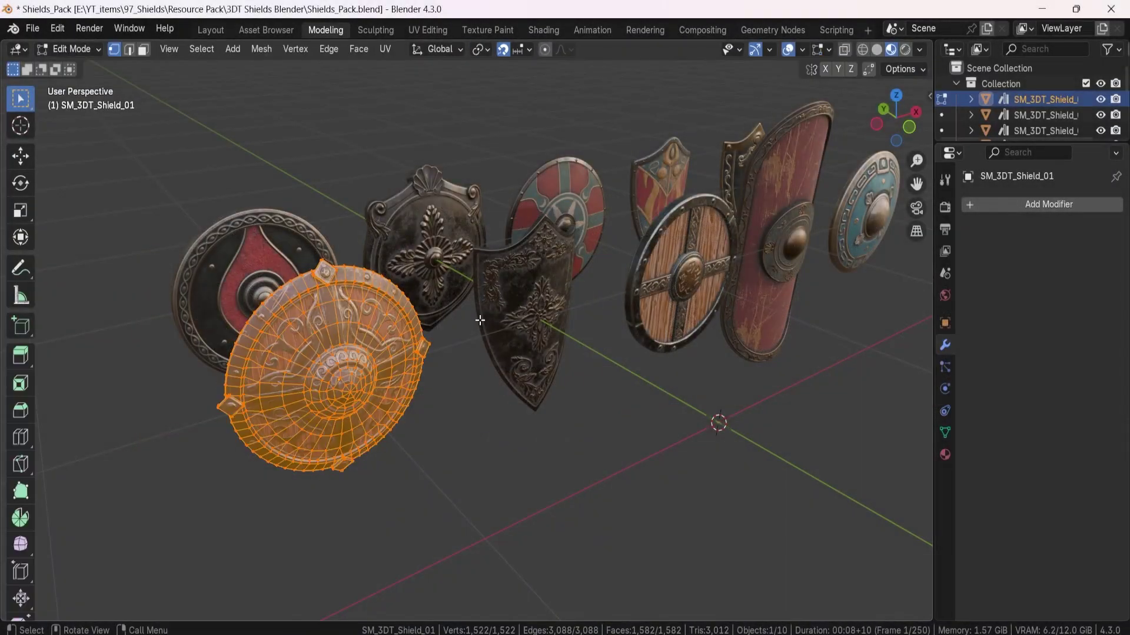
Spin Shield_01 about Z to show its wooden back, then inspect its mesh
key(Tab)
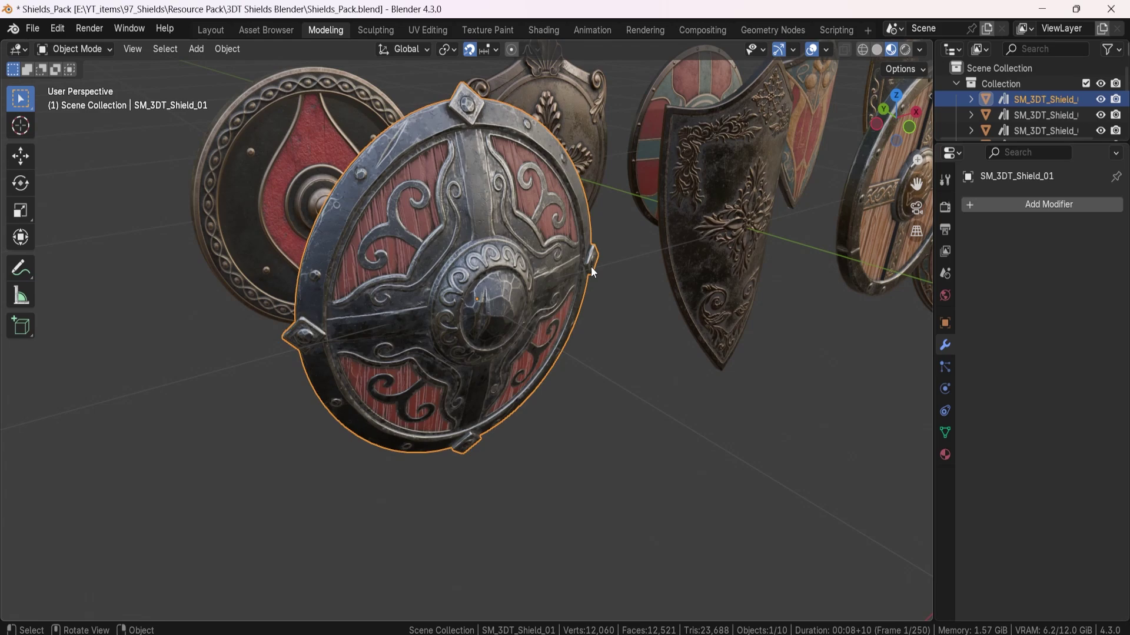
key(r)
key(z)
click(402, 312)
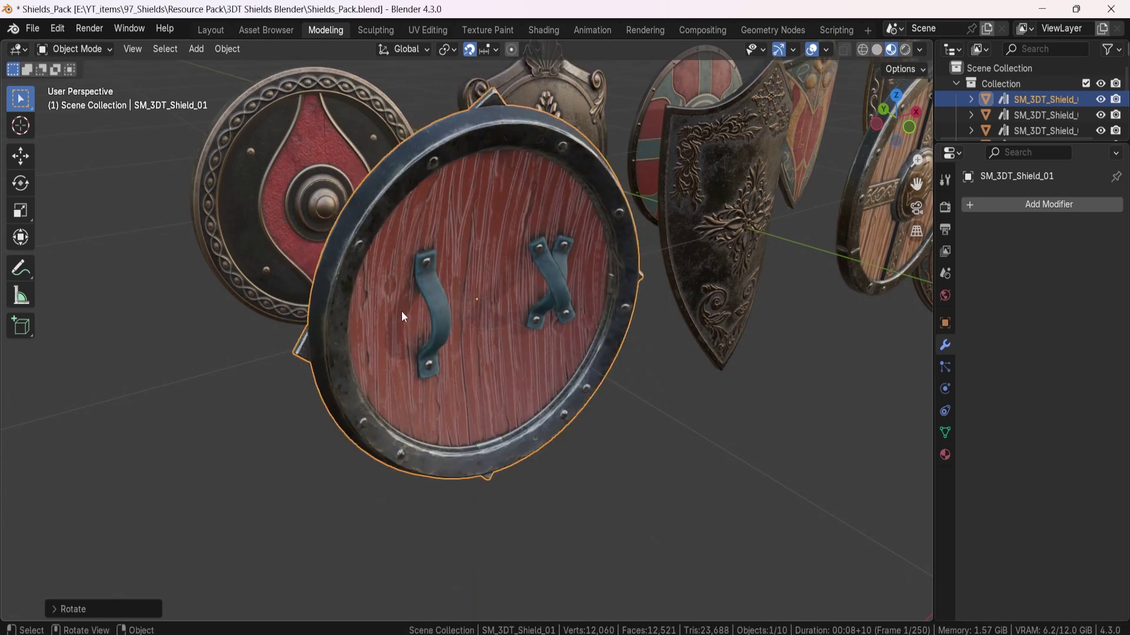
key(Tab)
key(KP_Decimal)
middle_drag(547, 307, 605, 354)
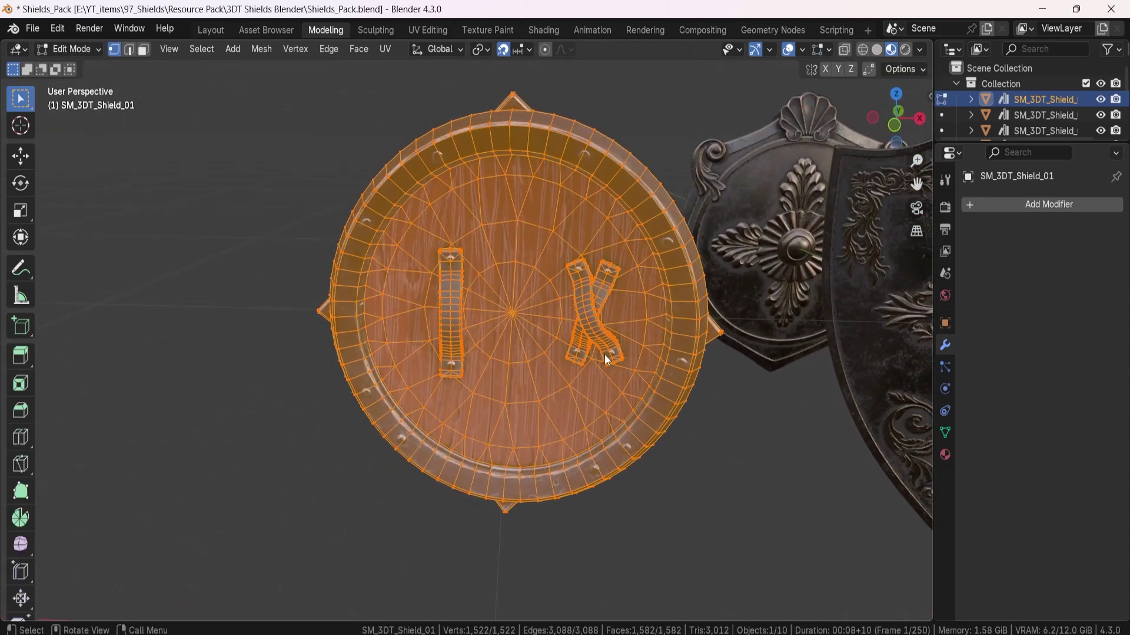
key(Tab)
scroll(605, 354, down, 5)
Select the dark kite shield Shield_02 and frame its mesh in Edit Mode
click(479, 338)
key(Tab)
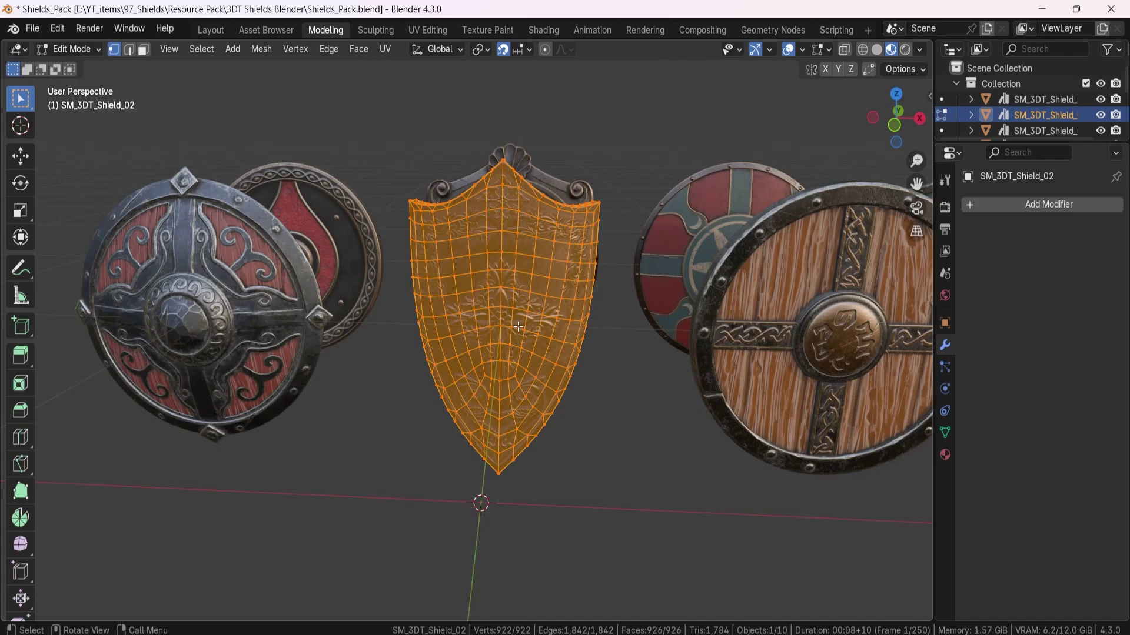
key(KP_Decimal)
middle_drag(597, 327, 621, 342)
key(Tab)
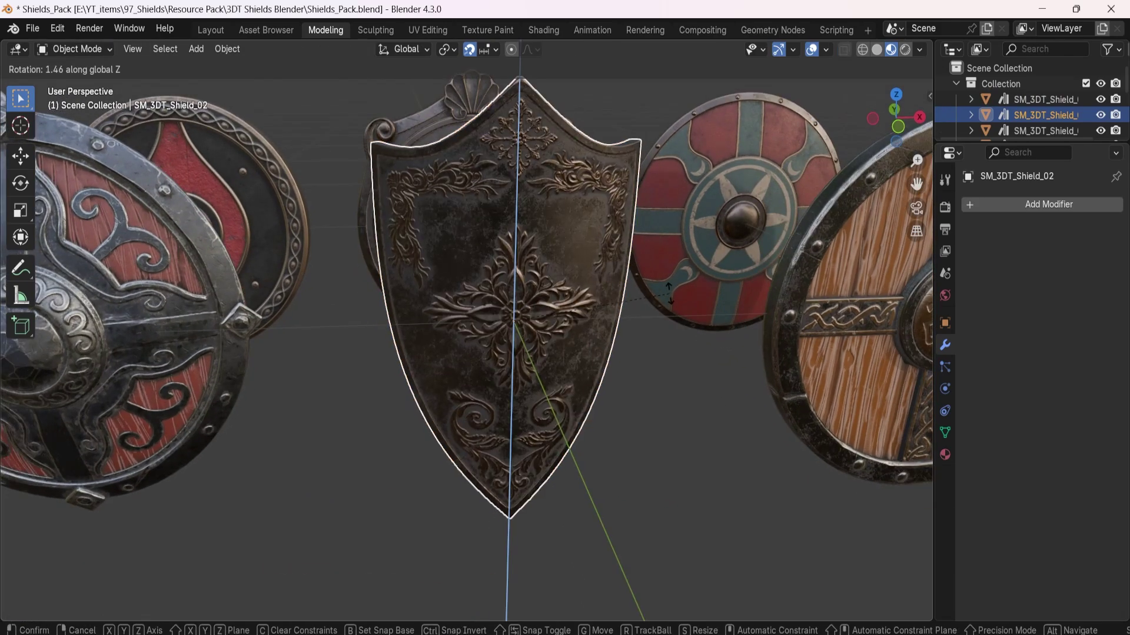
Confirm the kite shield's rotation and view its mesh
click(669, 294)
key(Tab)
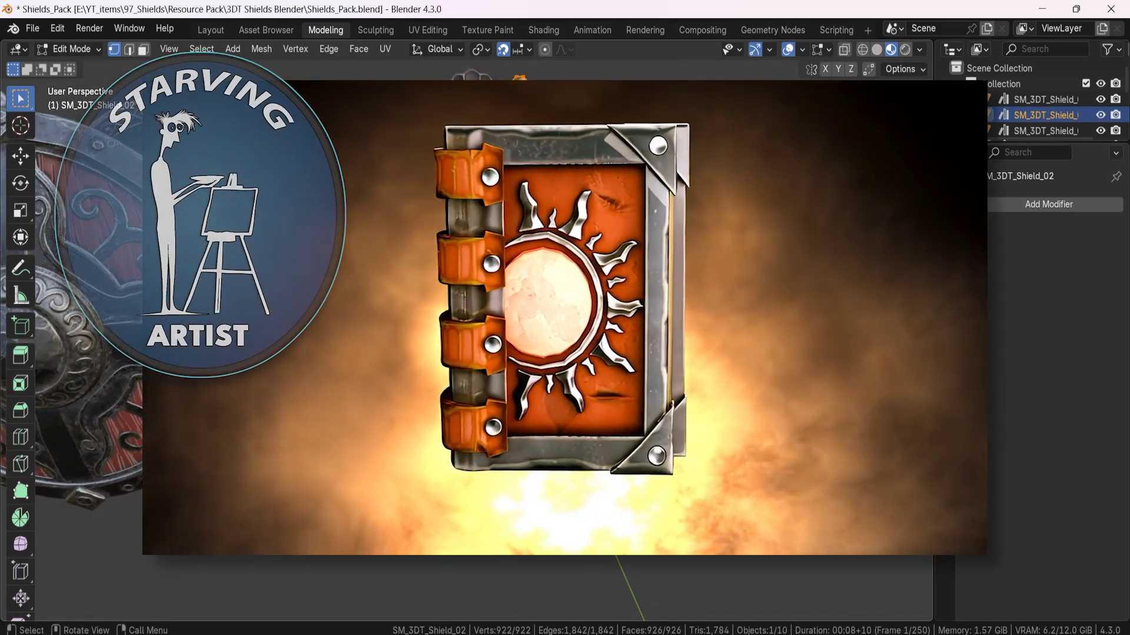
key(Tab)
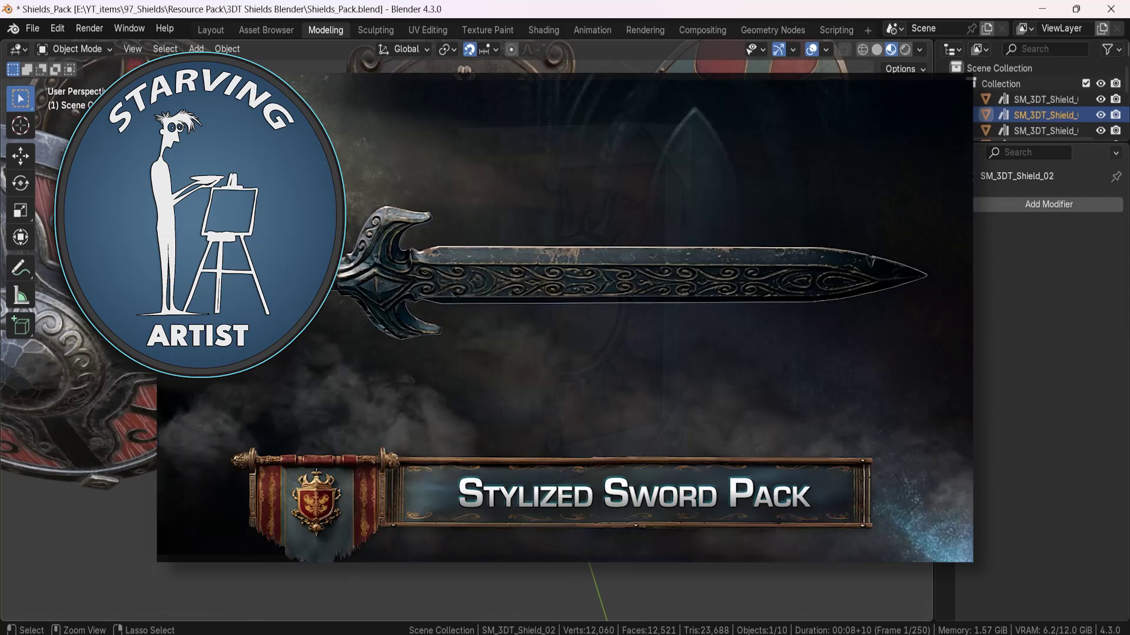
Inspect Shield_03's mesh, save the file, and view Shield_04 in Edit Mode
key(Tab)
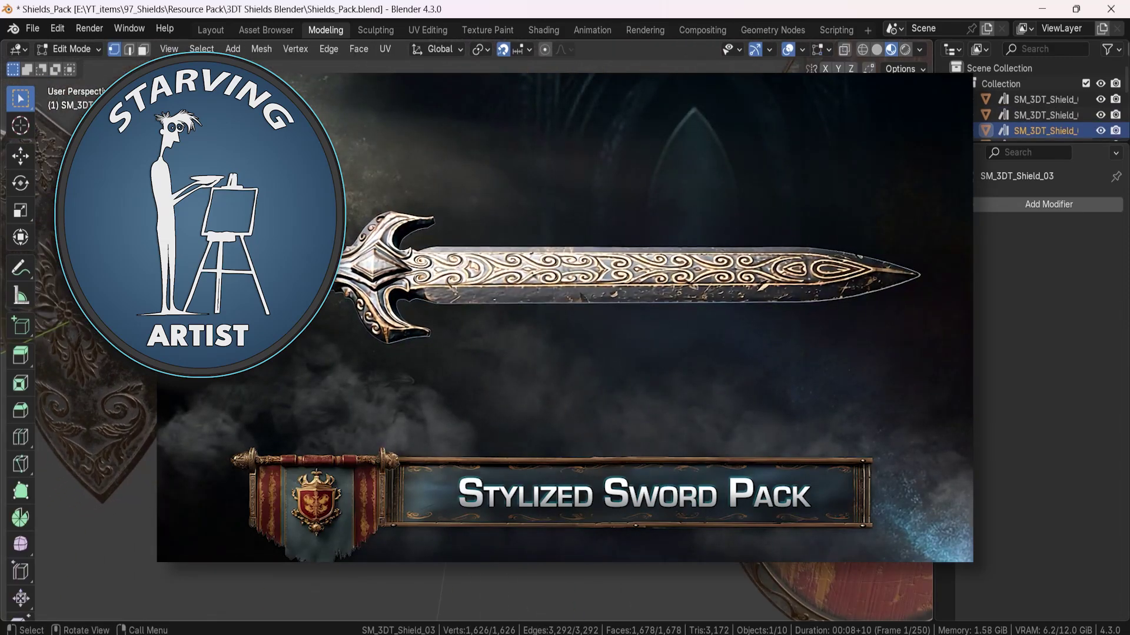
key(Tab)
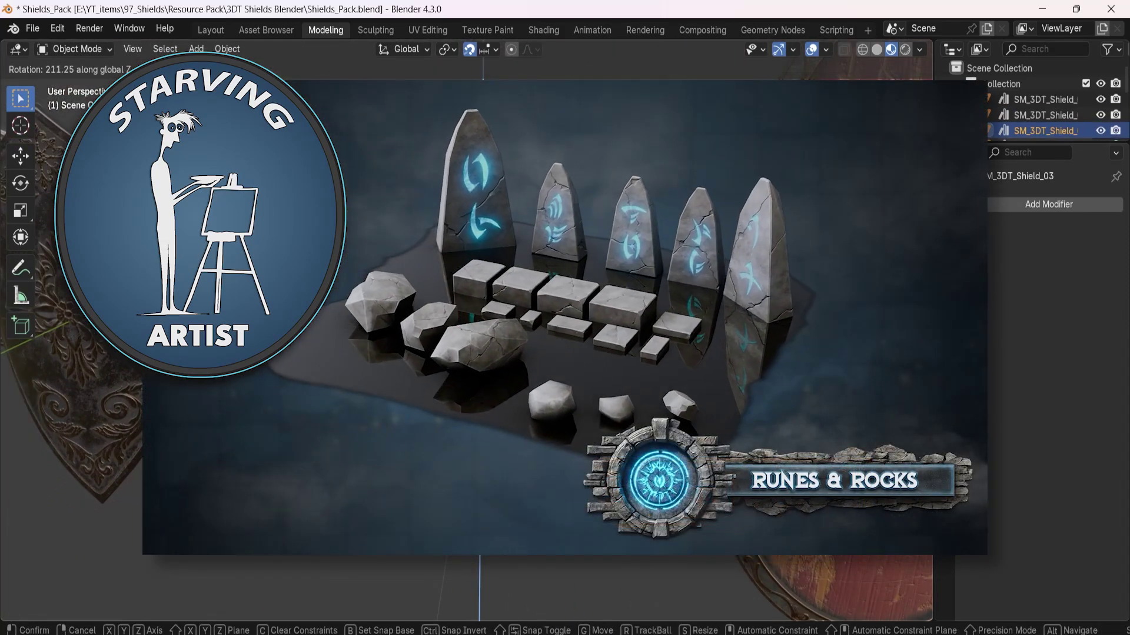
key(Tab)
key(Tab)
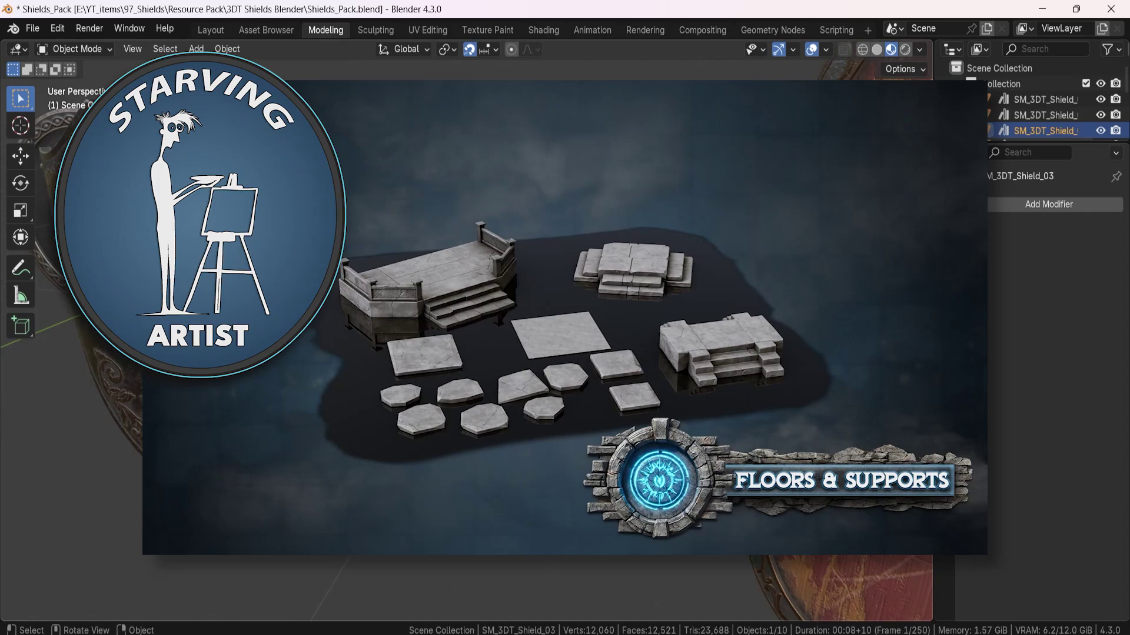
key(Tab)
key(Tab)
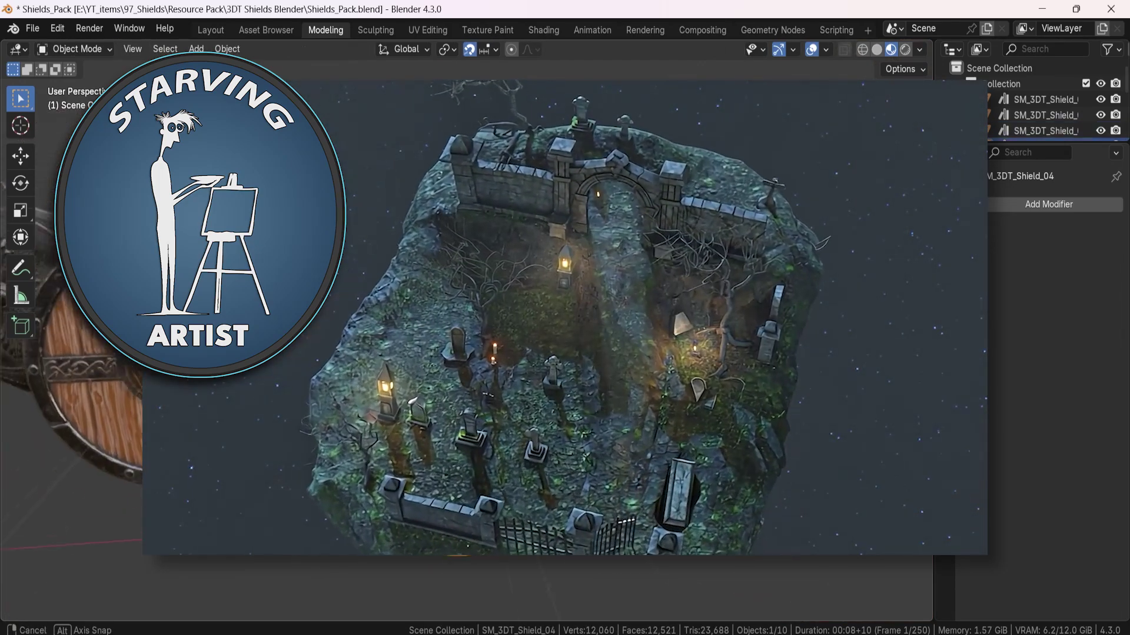
key(ctrl+s)
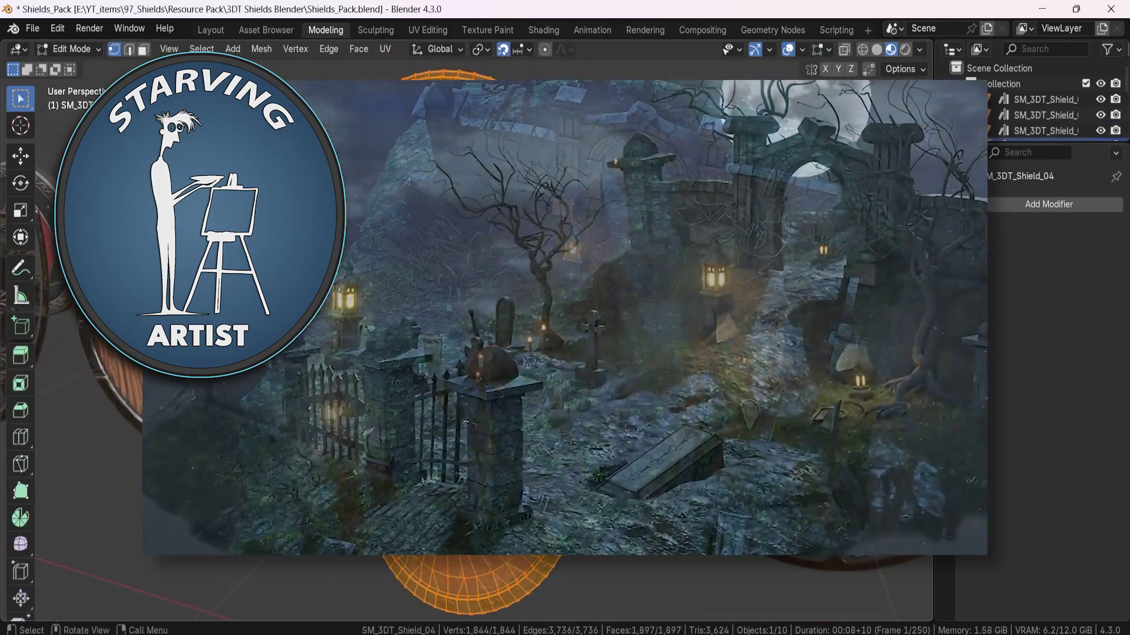
key(Tab)
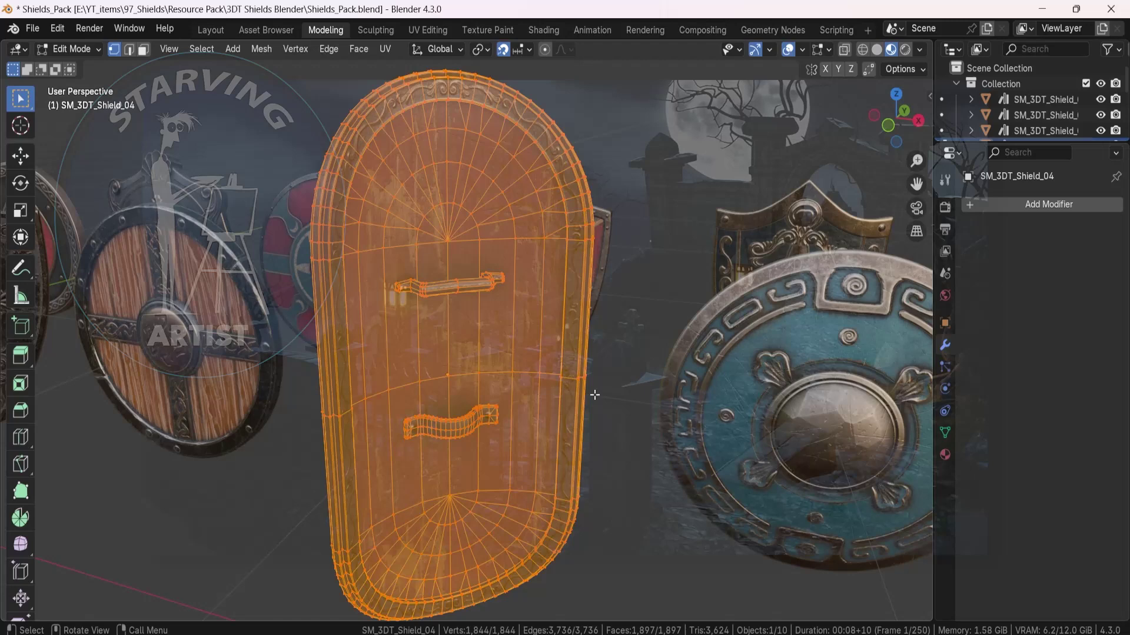
Leave Shield_04 and inspect the blue round shield Shield_05's mesh
mouse_move(584, 378)
middle_down()
mouse_move(574, 399)
mouse_move(657, 406)
mouse_move(555, 339)
mouse_move(583, 318)
middle_up()
key(Tab)
click(657, 405)
key(Tab)
key(Tab)
Turn the blue shield about Z and show Shield_06's wireframe mesh
key(r)
key(z)
key(Tab)
middle_drag(499, 434, 488, 396)
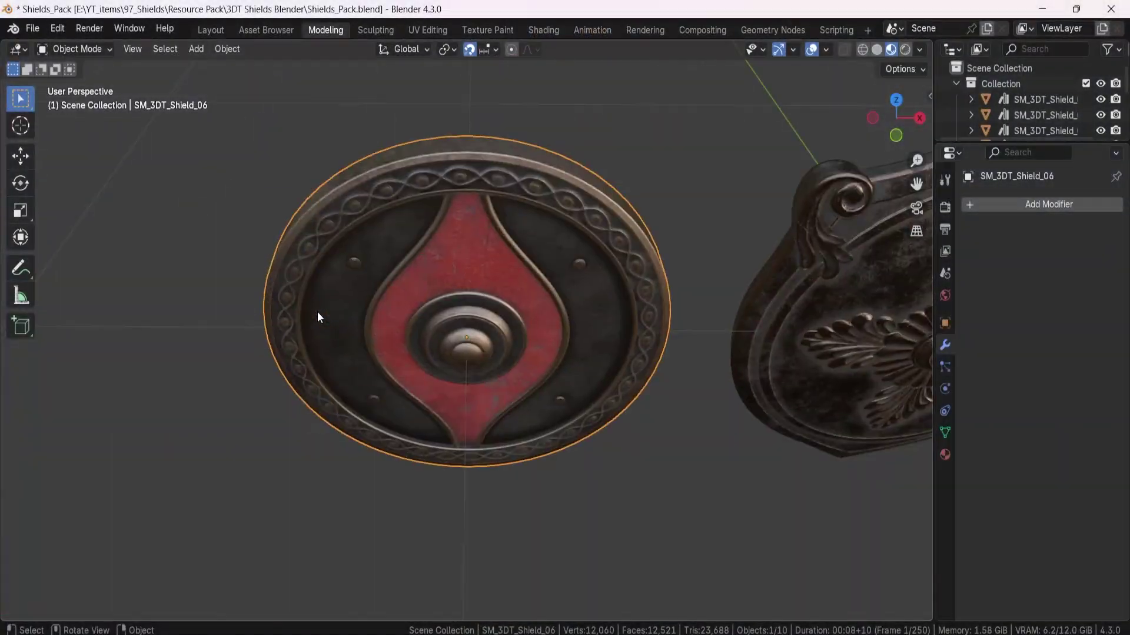
middle_drag(317, 311, 626, 292)
key(Tab)
Rotate Shield_06 180° about Z to show its handles and inspect its mesh
key(Tab)
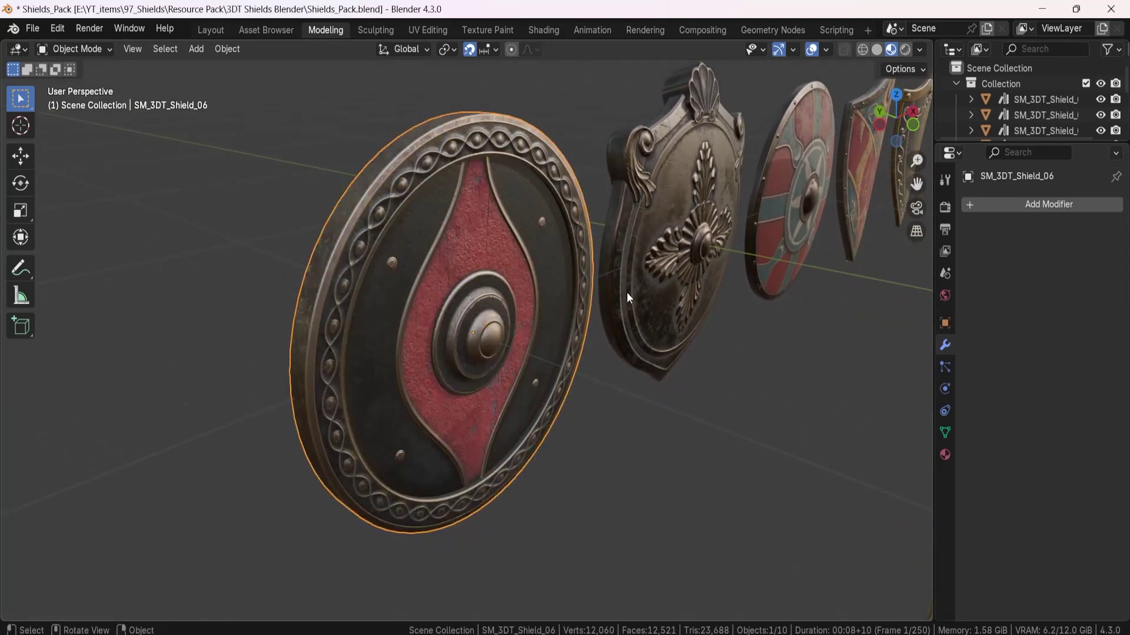
key(r)
key(z)
key(1)
key(8)
key(0)
key(Return)
key(Tab)
middle_drag(553, 400, 705, 273)
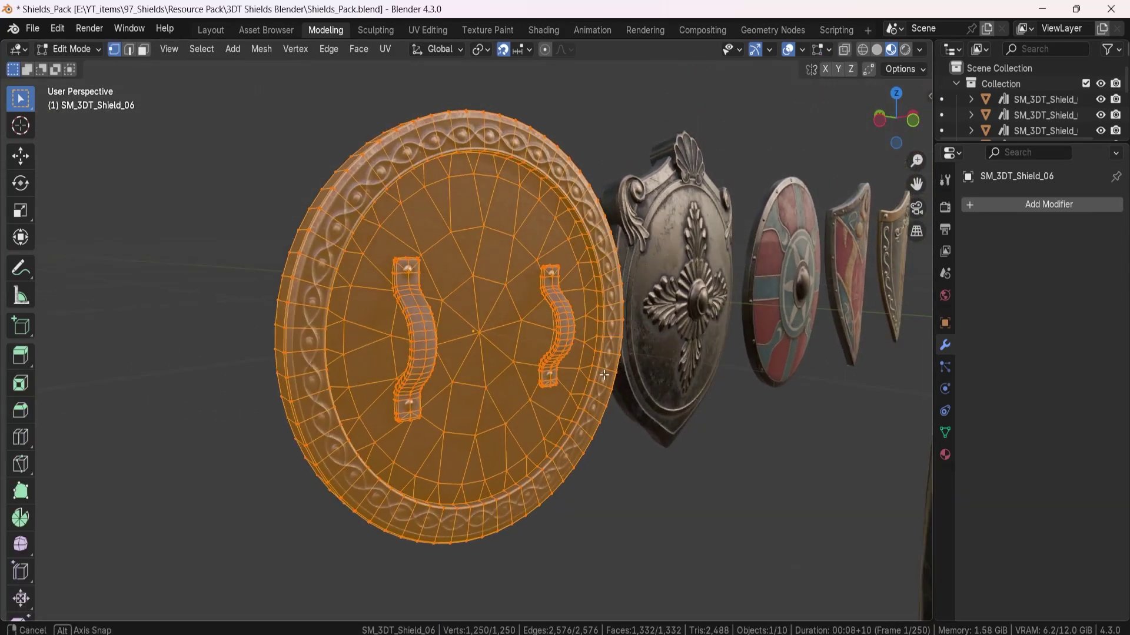
key(Tab)
key(Tab)
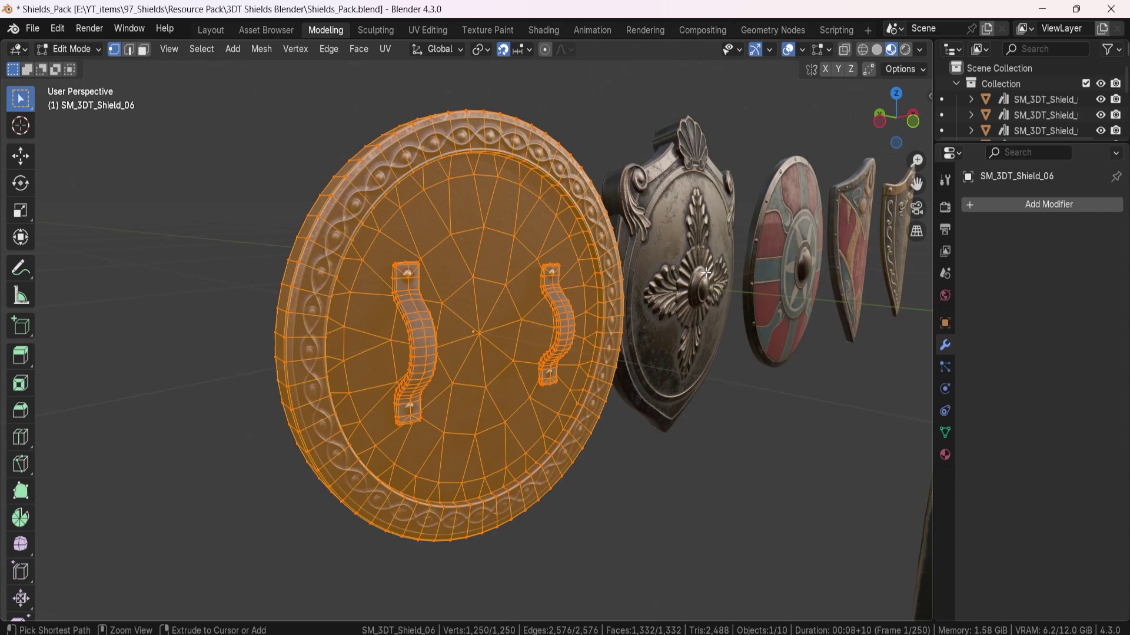
key(Tab)
Turn the ornate shell-topped shield to its back, inspect it, then reset its rotation
mouse_move(705, 273)
middle_down()
mouse_move(731, 211)
mouse_move(431, 382)
mouse_move(587, 319)
mouse_move(547, 336)
middle_up()
click(731, 211)
scroll(566, 290, up, 3)
scroll(565, 283, up, 2)
key(Tab)
key(Tab)
key(r)
key(z)
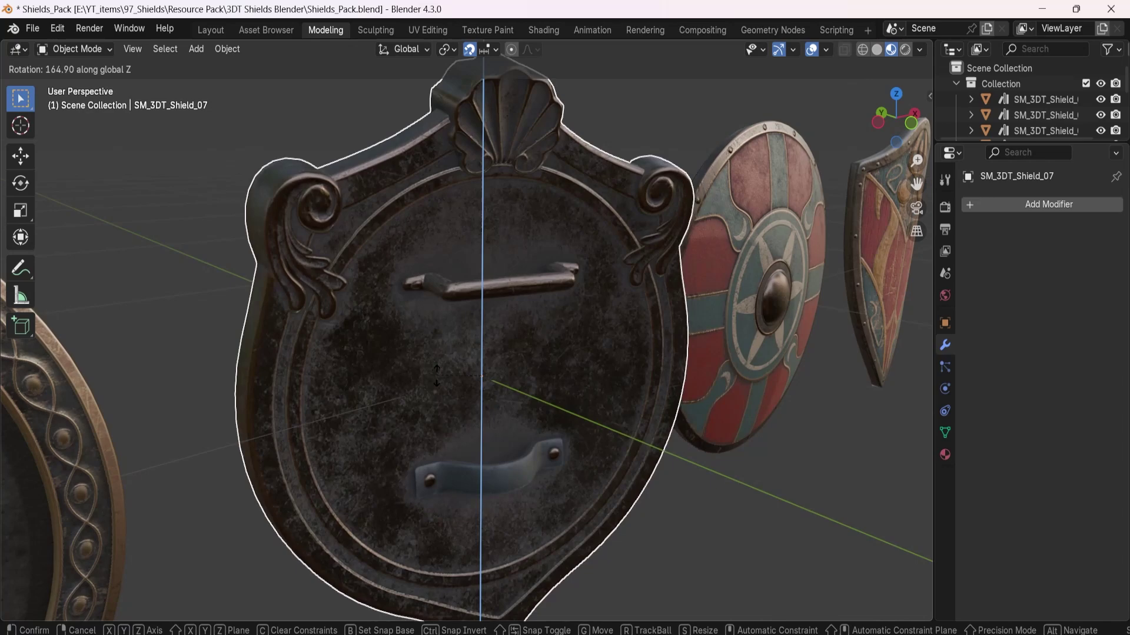
click(447, 394)
key(Tab)
mouse_move(448, 394)
middle_down()
mouse_move(493, 401)
mouse_move(619, 341)
mouse_move(393, 452)
middle_up()
key(Tab)
key(alt+r)
Inspect the round star-patterned shield's mesh and turn it to its back
click(423, 342)
middle_drag(423, 341, 475, 411)
key(Tab)
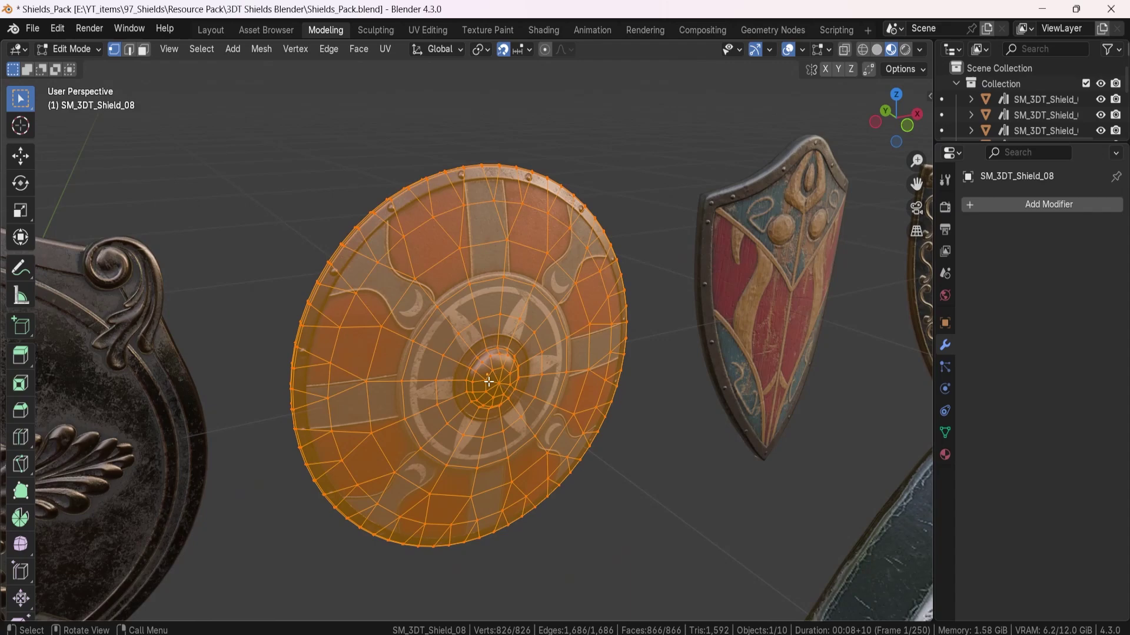
key(Tab)
key(r)
key(z)
click(619, 406)
key(Tab)
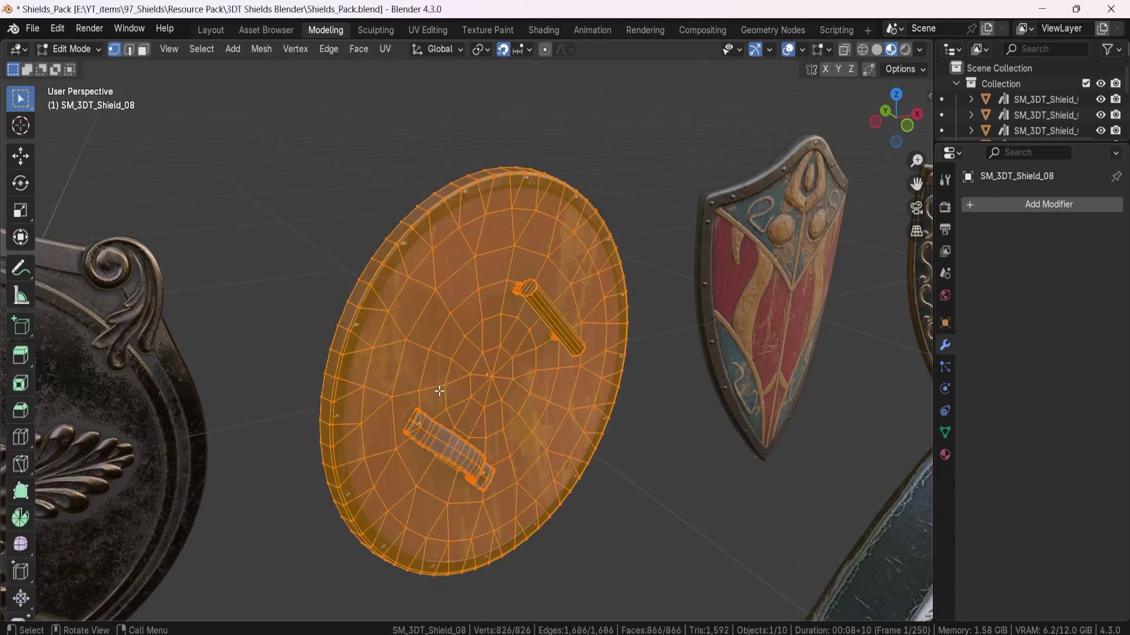
key(r)
click(568, 413)
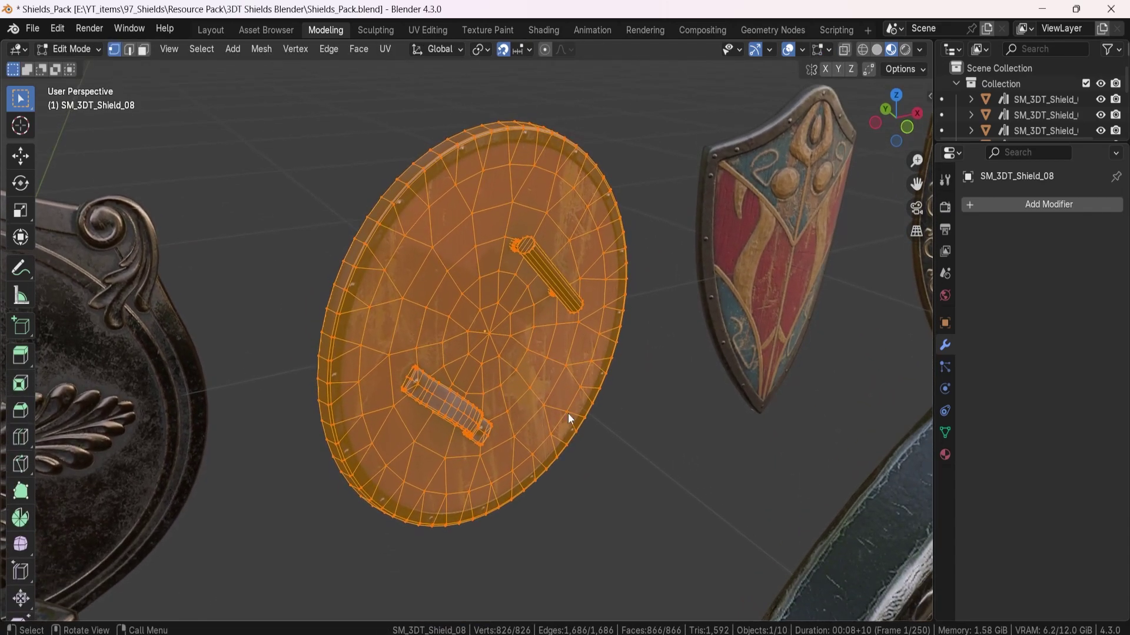
key(Tab)
scroll(587, 345, down, 3)
Select the red-and-blue kite shield Shield_09 and frame it
mouse_move(574, 352)
middle_down()
mouse_move(487, 417)
mouse_move(568, 425)
mouse_move(513, 406)
mouse_move(584, 357)
middle_up()
click(488, 418)
key(KP_Decimal)
scroll(513, 405, up, 2)
Inspect the red-and-blue kite shield front and back, including its mesh
click(557, 284)
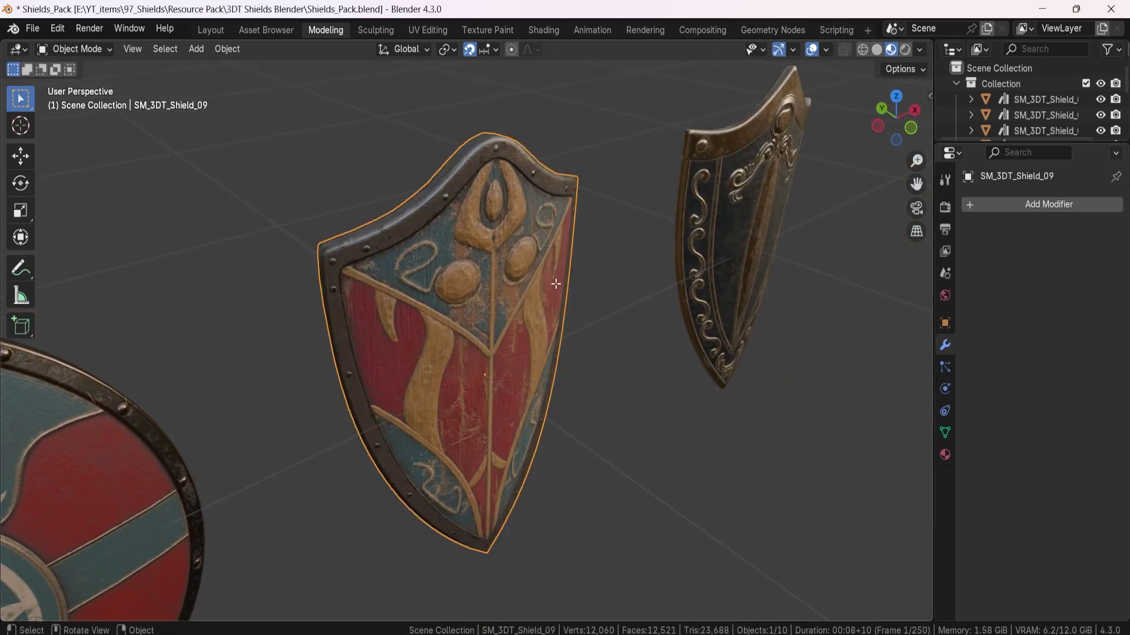
key(Tab)
mouse_move(606, 317)
middle_down()
mouse_move(610, 303)
mouse_move(613, 323)
mouse_move(624, 321)
middle_up()
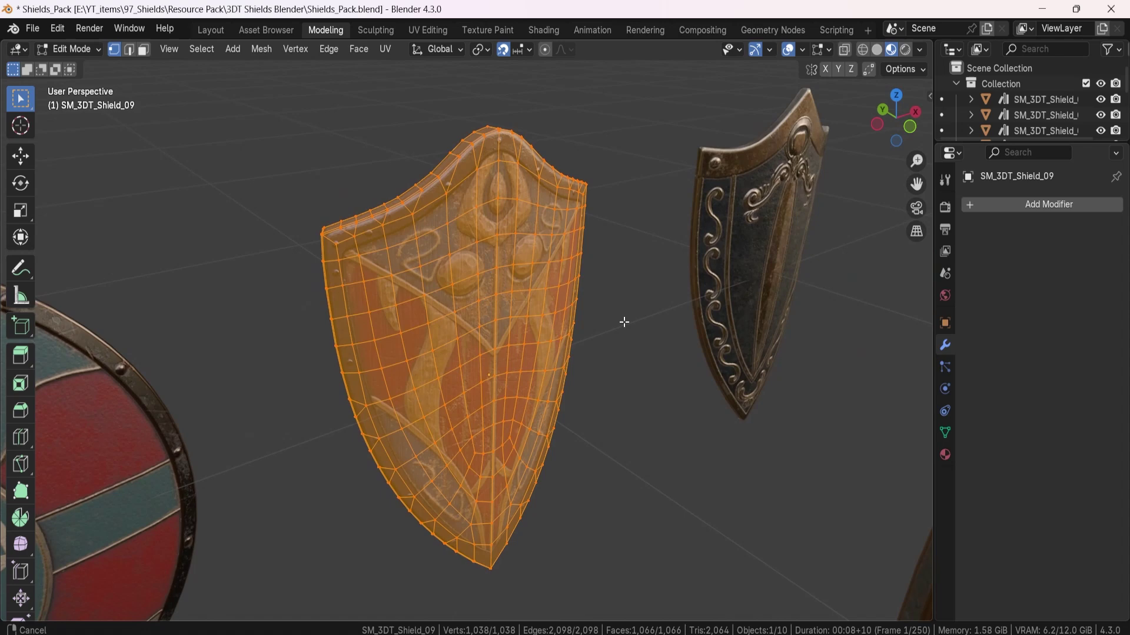
key(Tab)
key(r)
key(z)
click(454, 384)
key(Tab)
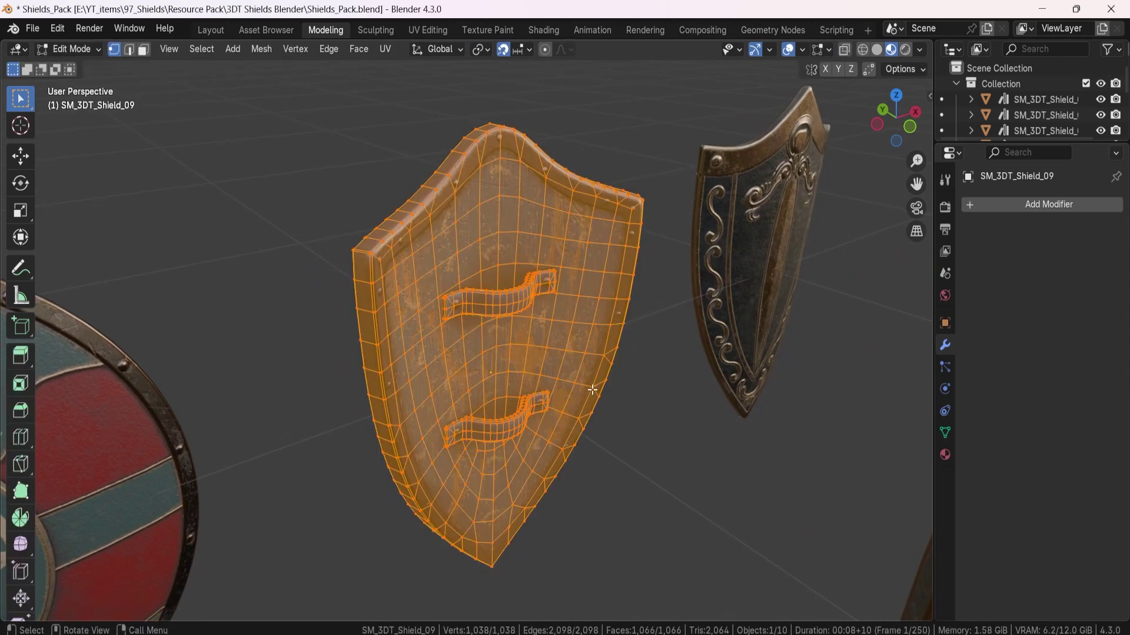
mouse_move(593, 390)
middle_down()
mouse_move(660, 235)
mouse_move(402, 360)
mouse_move(526, 337)
mouse_move(467, 351)
mouse_move(416, 334)
mouse_move(422, 317)
mouse_move(472, 336)
mouse_move(530, 291)
middle_up()
key(Tab)
key(Tab)
key(ctrl+z)
Turn the dark bordered Shield_10 to its back, inspect it, then switch to UV Editing
click(660, 235)
scroll(401, 359, up, 3)
key(Tab)
key(Tab)
key(r)
key(z)
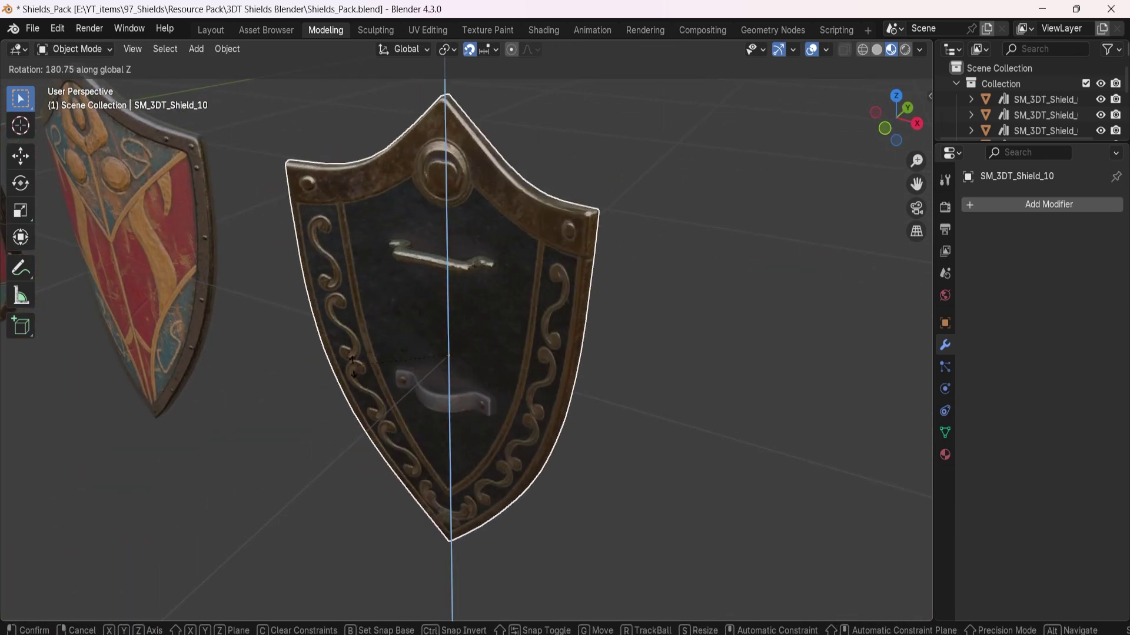
click(418, 423)
key(Tab)
mouse_move(418, 423)
middle_down()
mouse_move(458, 376)
mouse_move(535, 385)
middle_up()
key(Tab)
scroll(384, 387, down, 8)
middle_drag(384, 387, 581, 373)
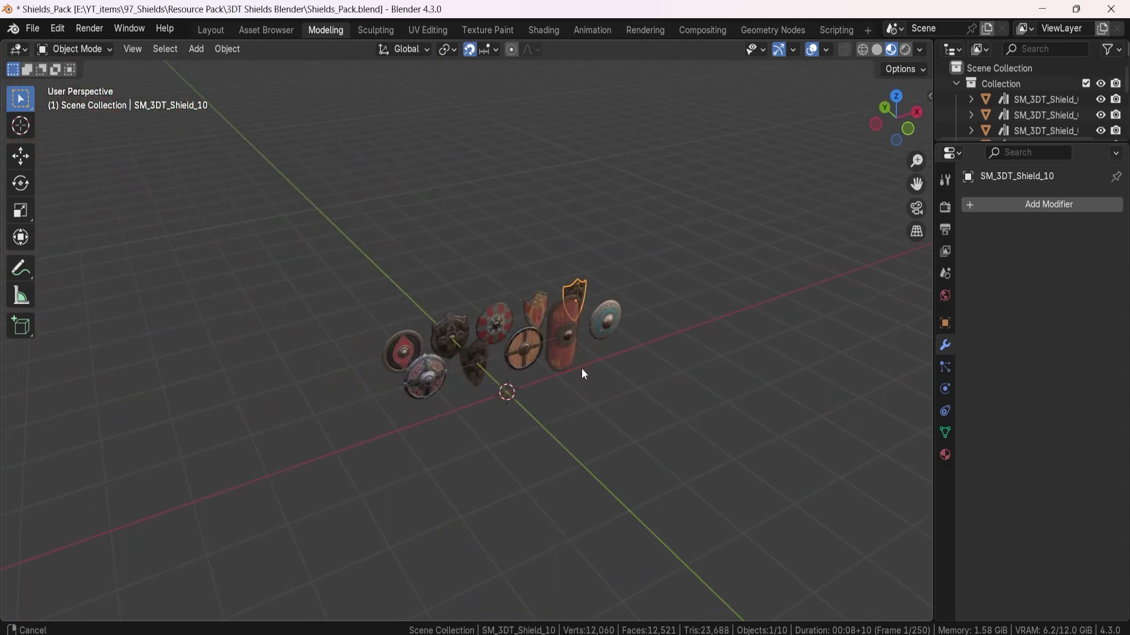
scroll(612, 343, up, 4)
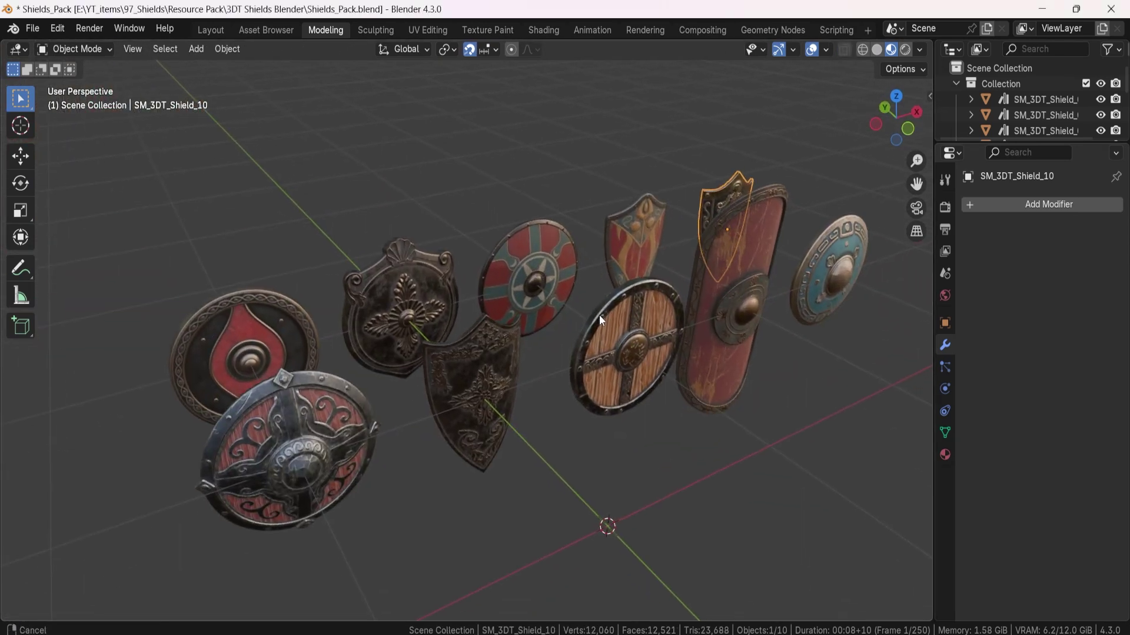
click(420, 28)
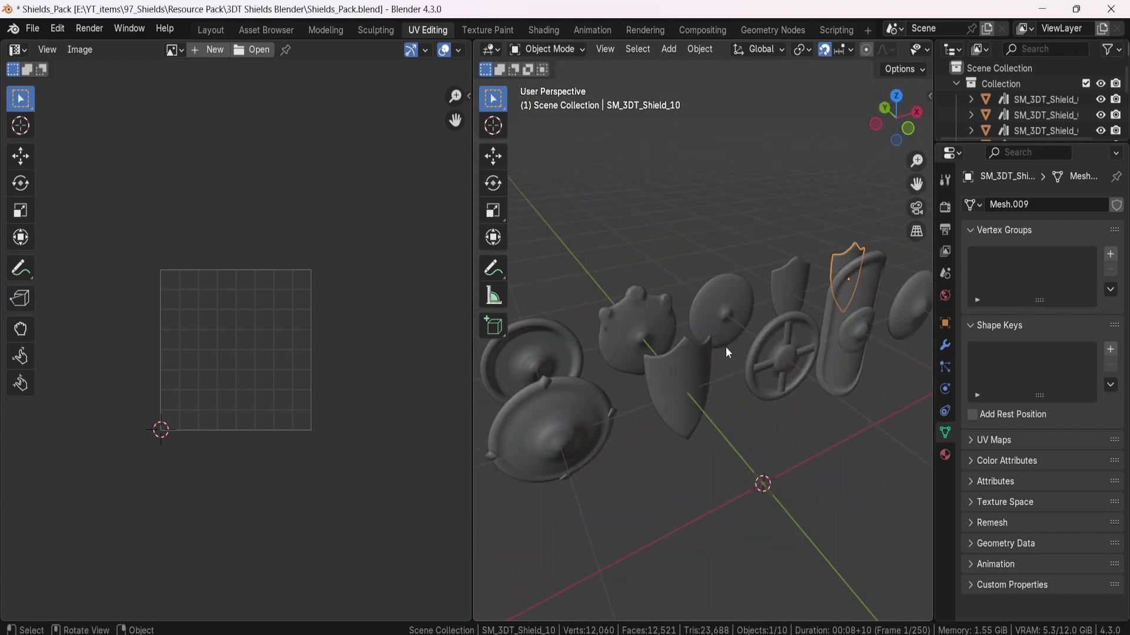
Check the front-left round shield's UVs over Shield_01_BaseColor.png
drag(457, 331, 424, 330)
click(539, 421)
key(Tab)
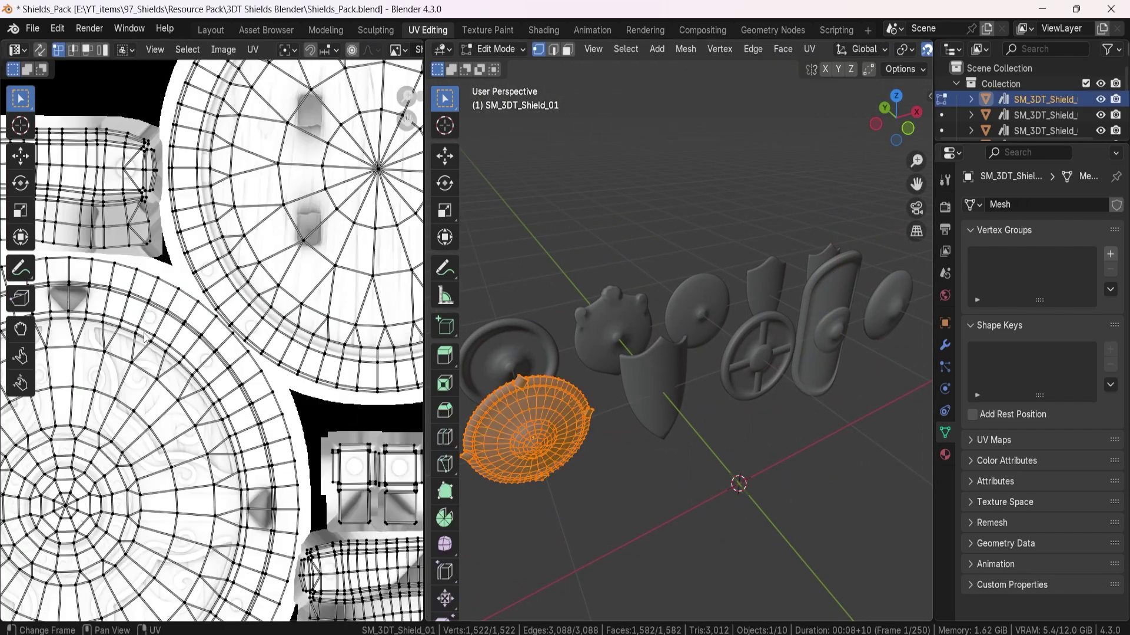
scroll(313, 261, down, 3)
scroll(312, 260, up, 1)
scroll(231, 347, down, 1)
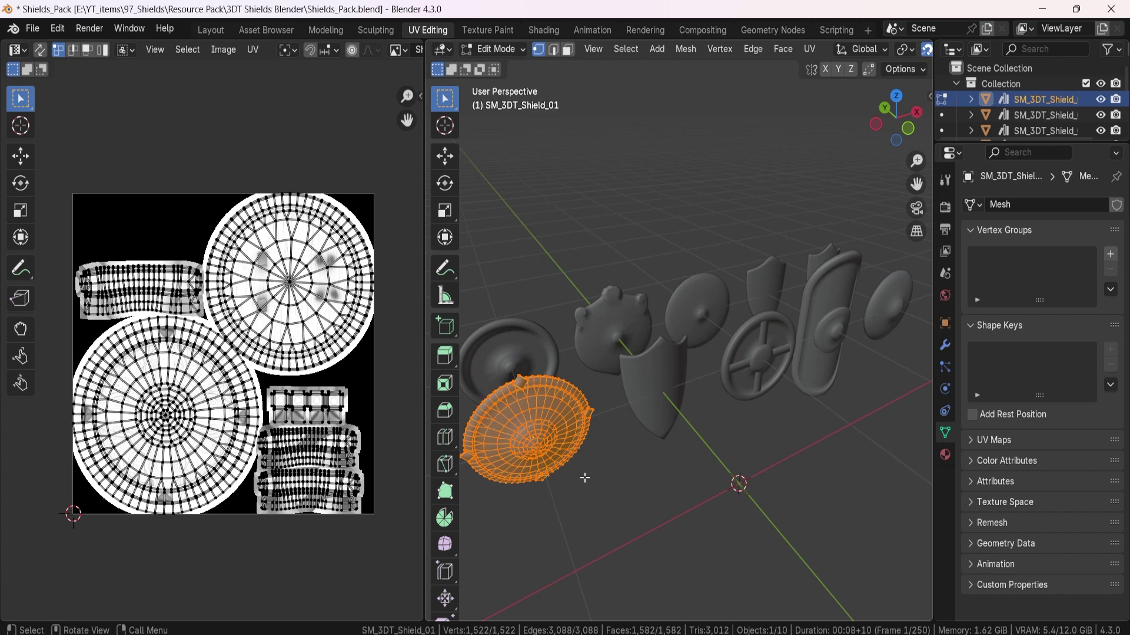
middle_drag(584, 478, 623, 394)
scroll(312, 50, down, 3)
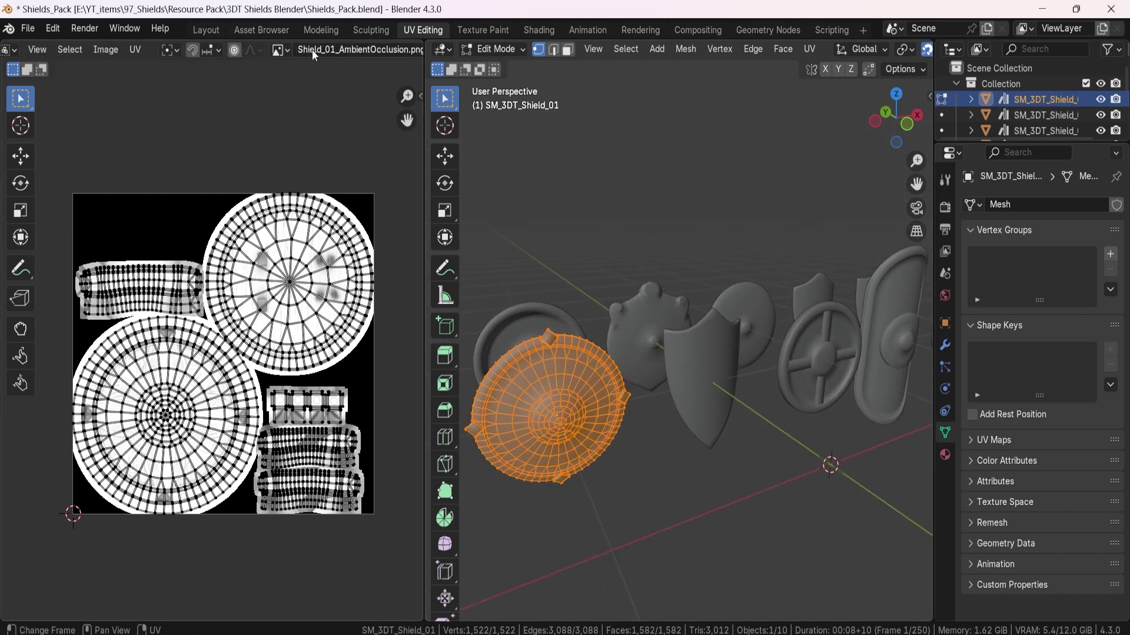
click(283, 50)
click(318, 104)
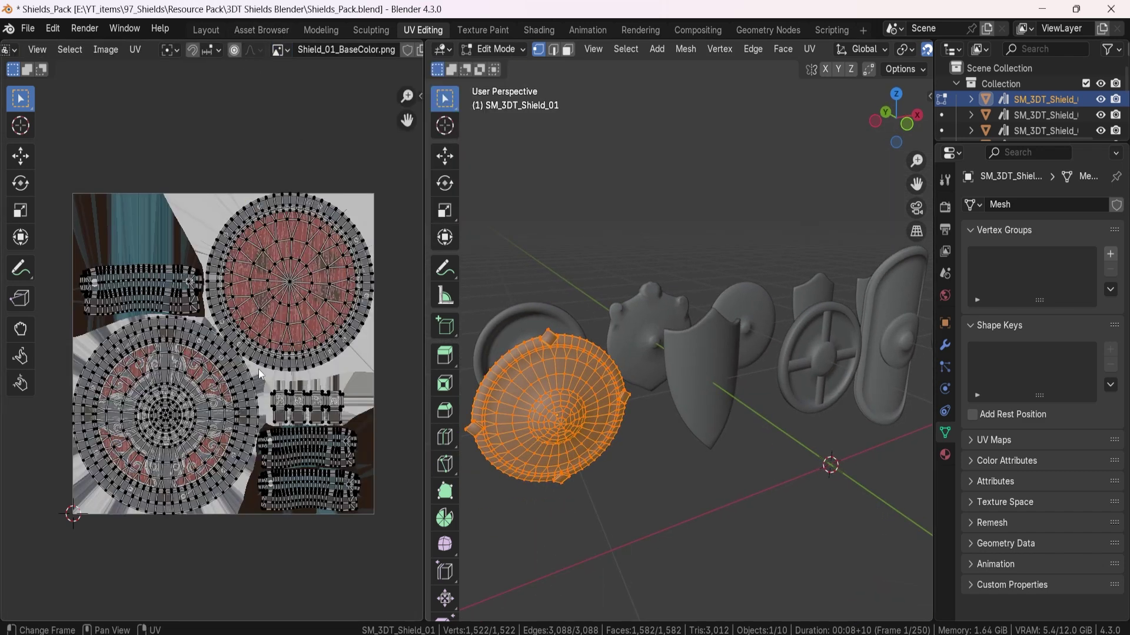
scroll(258, 368, up, 1)
key(Tab)
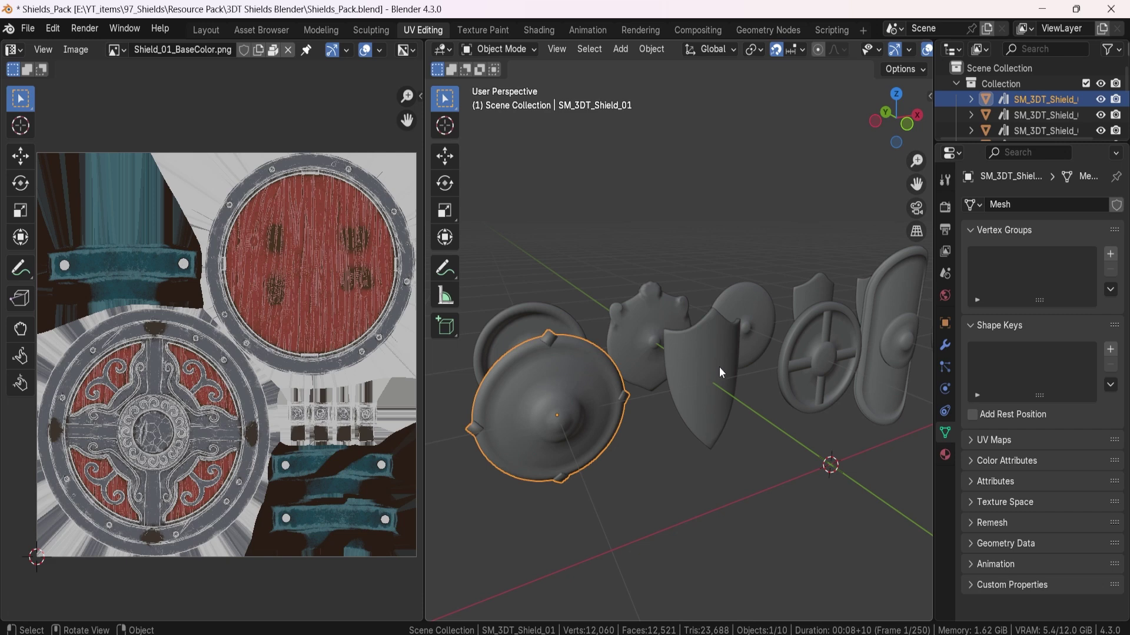
Check the pointed shield's UVs over Shield_02_BaseColor.png
key(Tab)
click(391, 49)
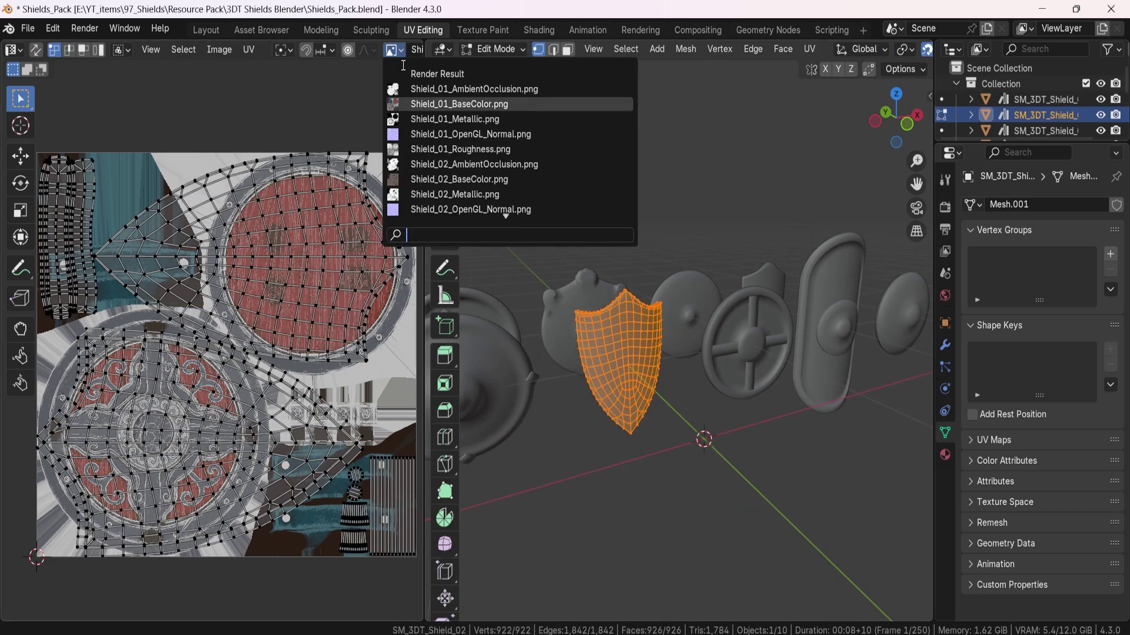
click(465, 177)
key(Tab)
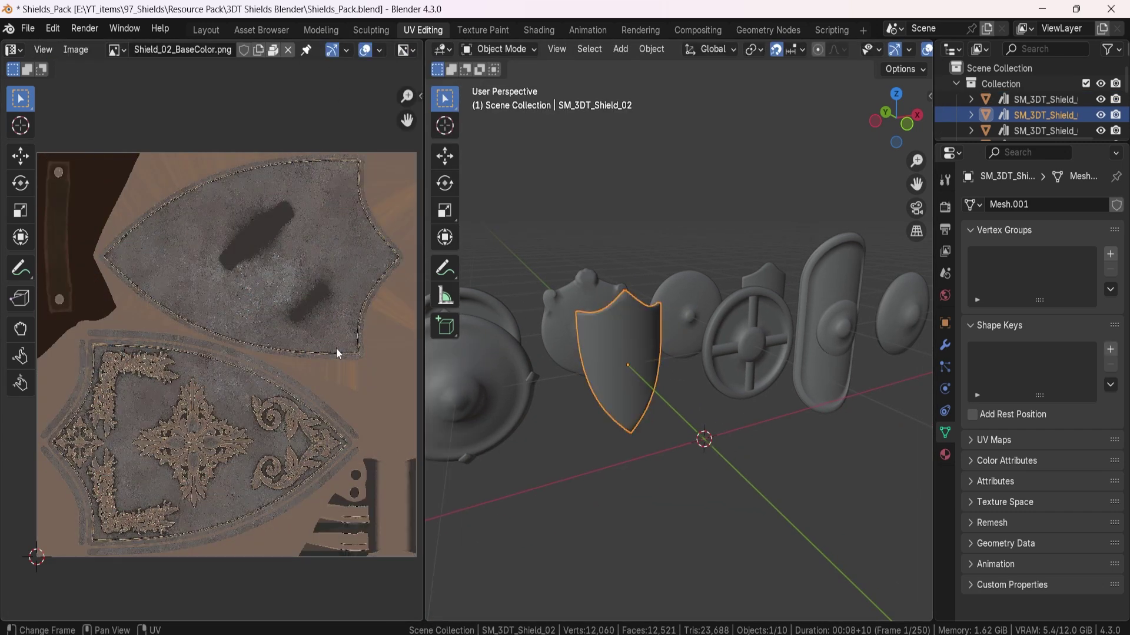
middle_drag(639, 352, 550, 326)
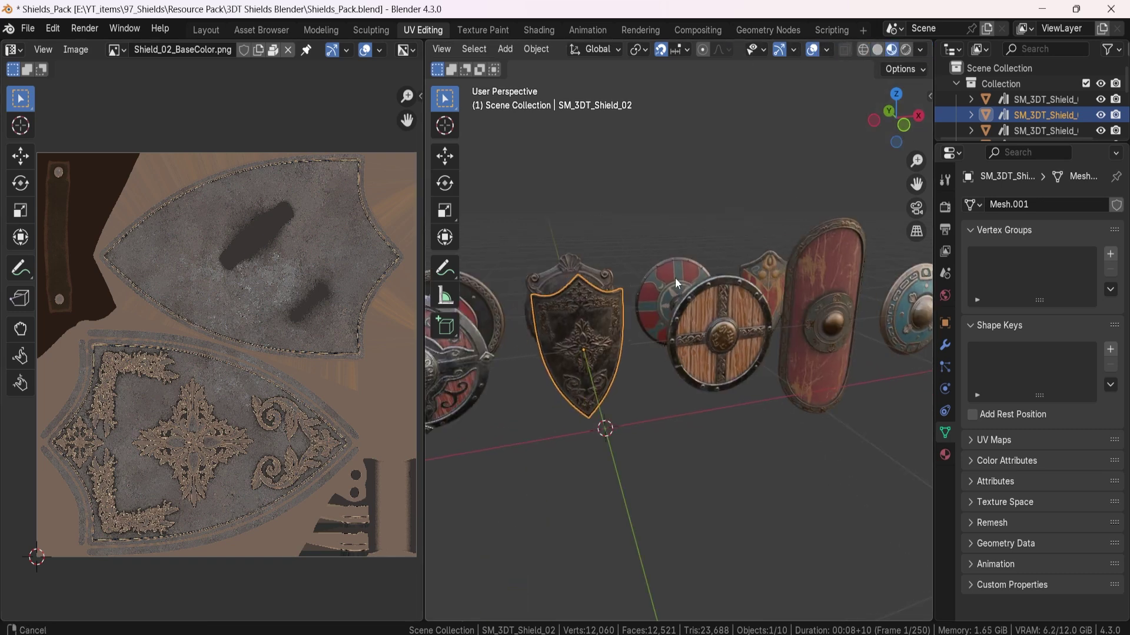
key(Tab)
key(Tab)
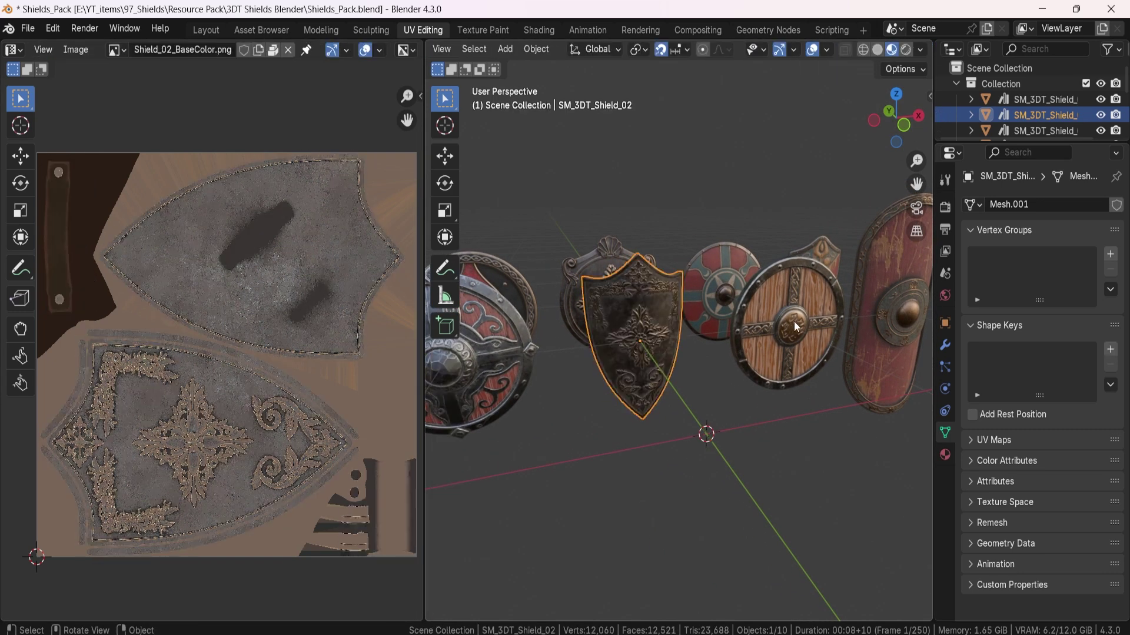
Check the wooden round shield's UVs over Shield_03_BaseColor.png
click(786, 319)
middle_drag(786, 318, 574, 364)
key(Tab)
click(274, 54)
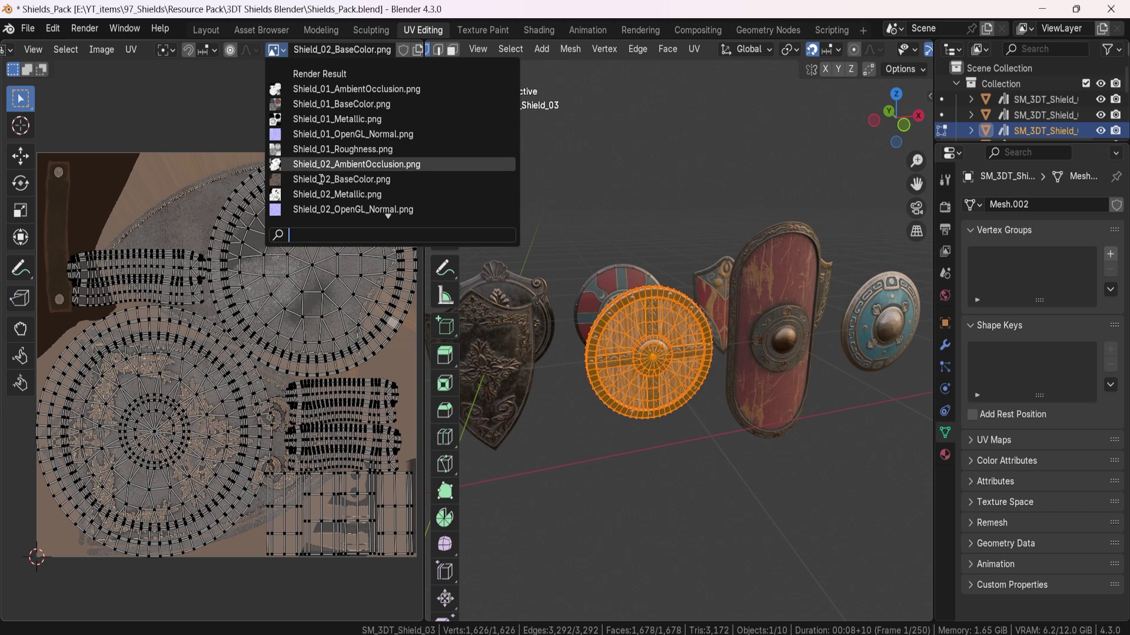
scroll(294, 206, down, 2)
scroll(294, 205, down, 1)
click(287, 210)
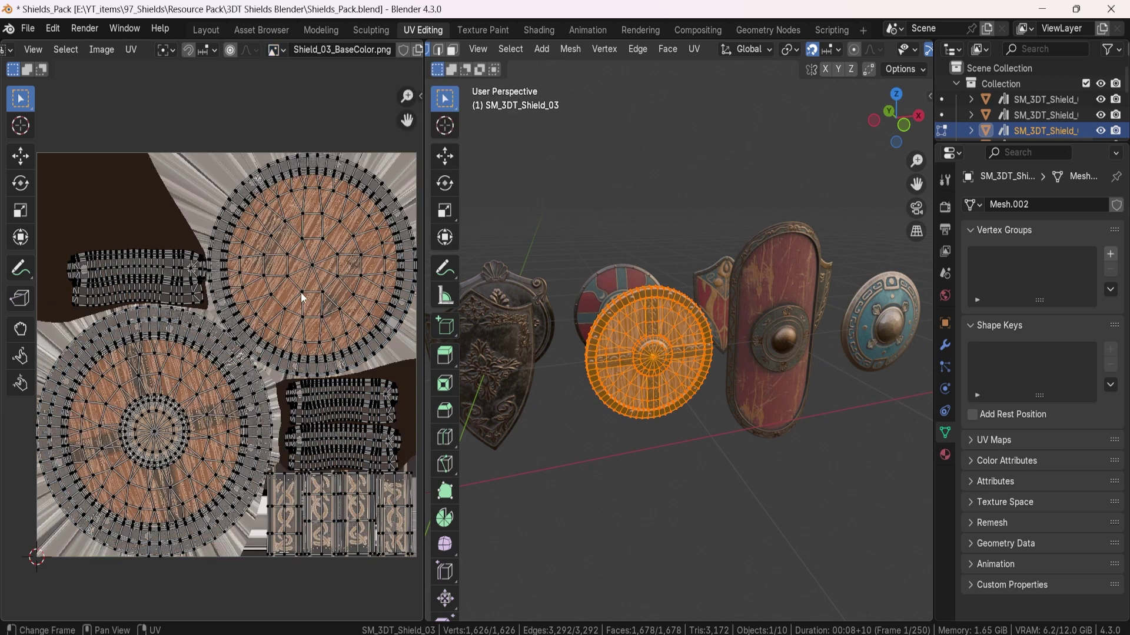
key(Tab)
Check the tall red shield's UVs over Shield_04_BaseColor.png
mouse_move(734, 367)
middle_down()
mouse_move(533, 286)
mouse_move(750, 277)
middle_up()
click(750, 276)
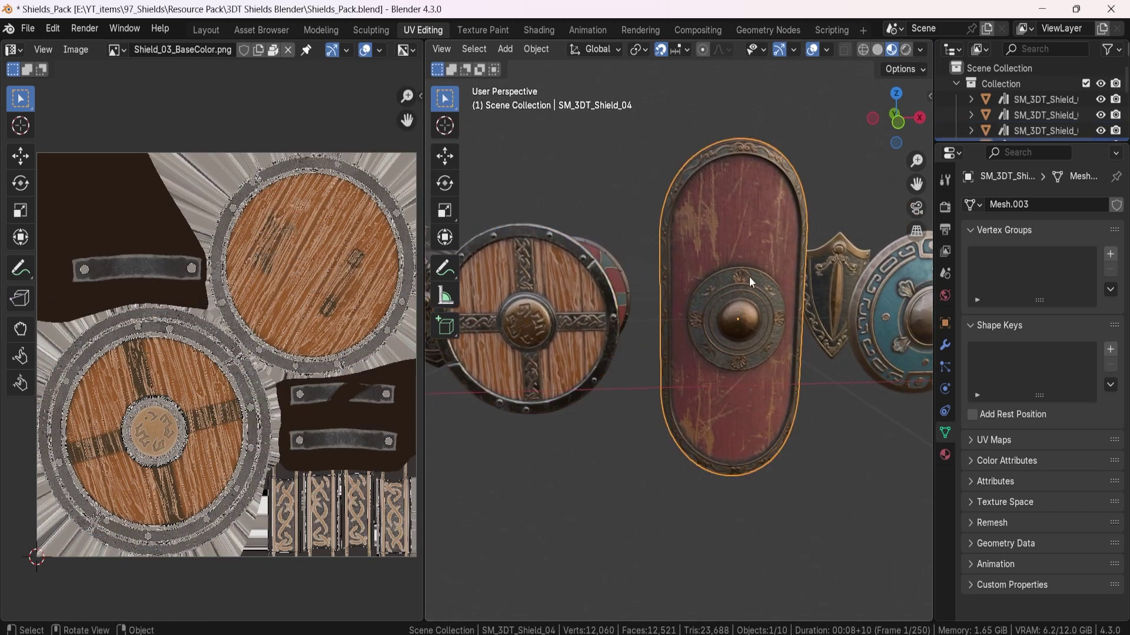
key(Tab)
click(304, 50)
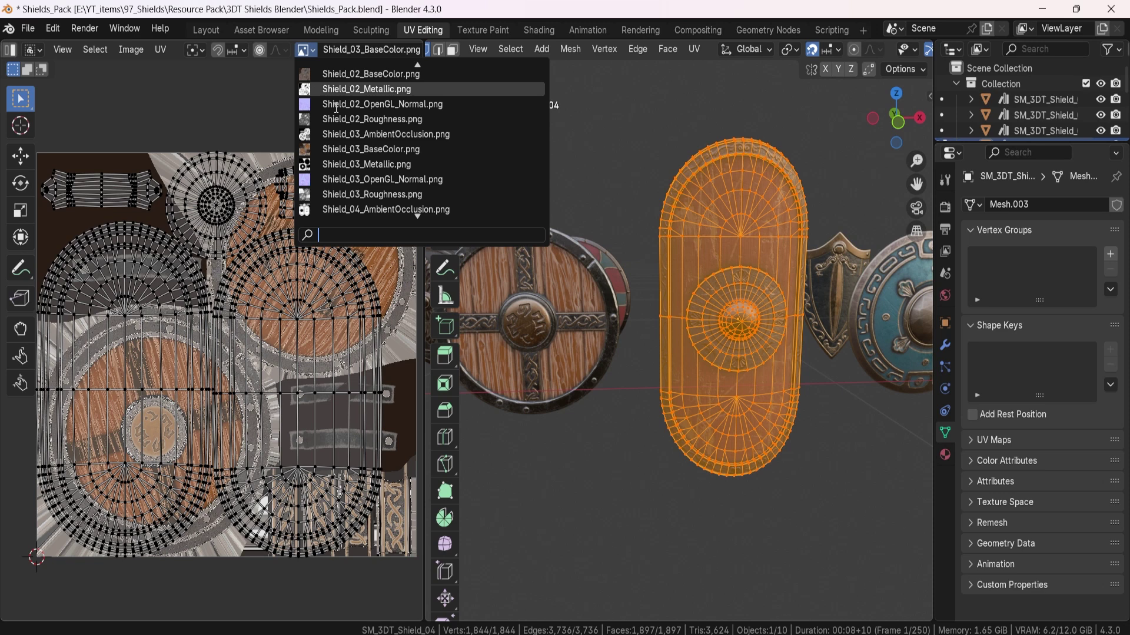
scroll(355, 192, down, 2)
click(340, 196)
key(Tab)
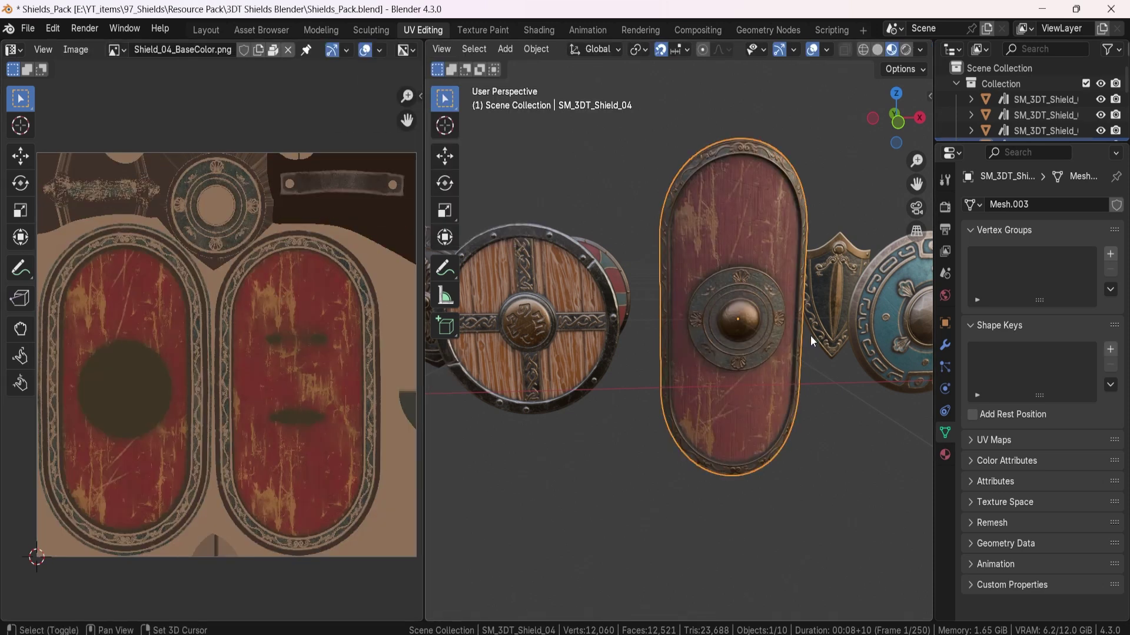
Check the blue round shield's UVs over Shield_06_BaseColor.png
middle_drag(811, 335, 598, 372)
click(782, 323)
middle_drag(801, 342, 649, 351)
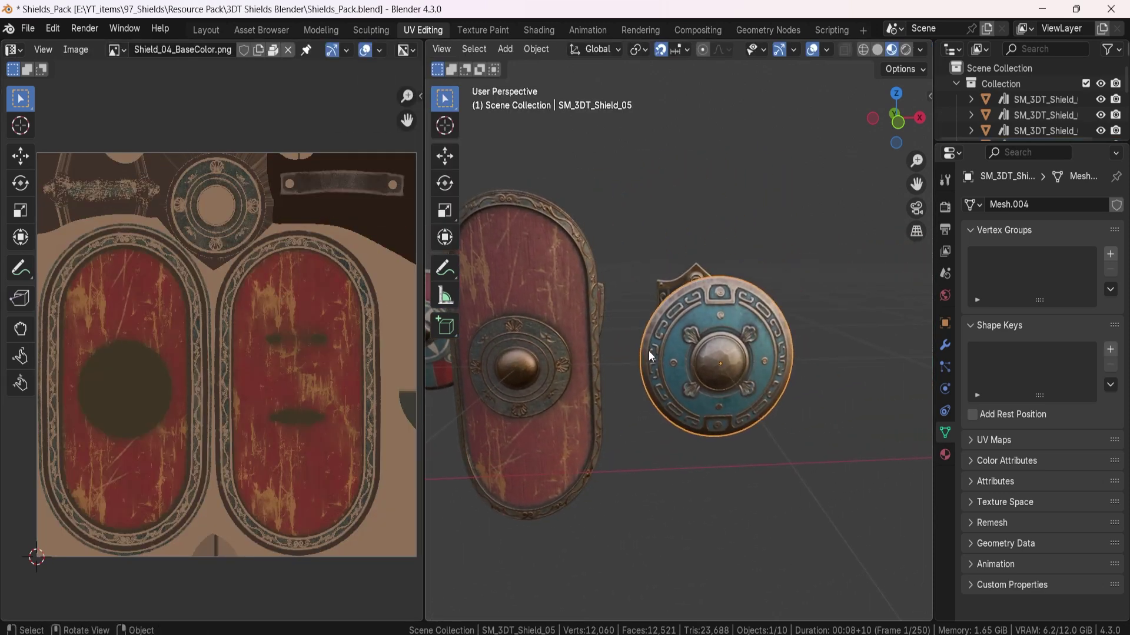
key(Tab)
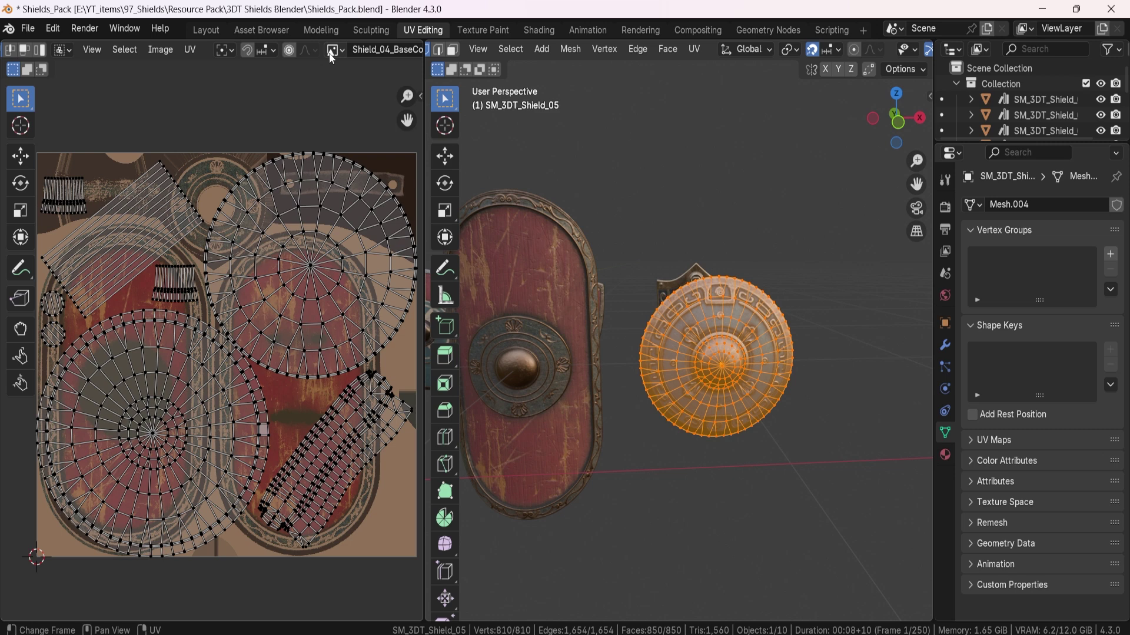
click(341, 52)
scroll(441, 209, down, 2)
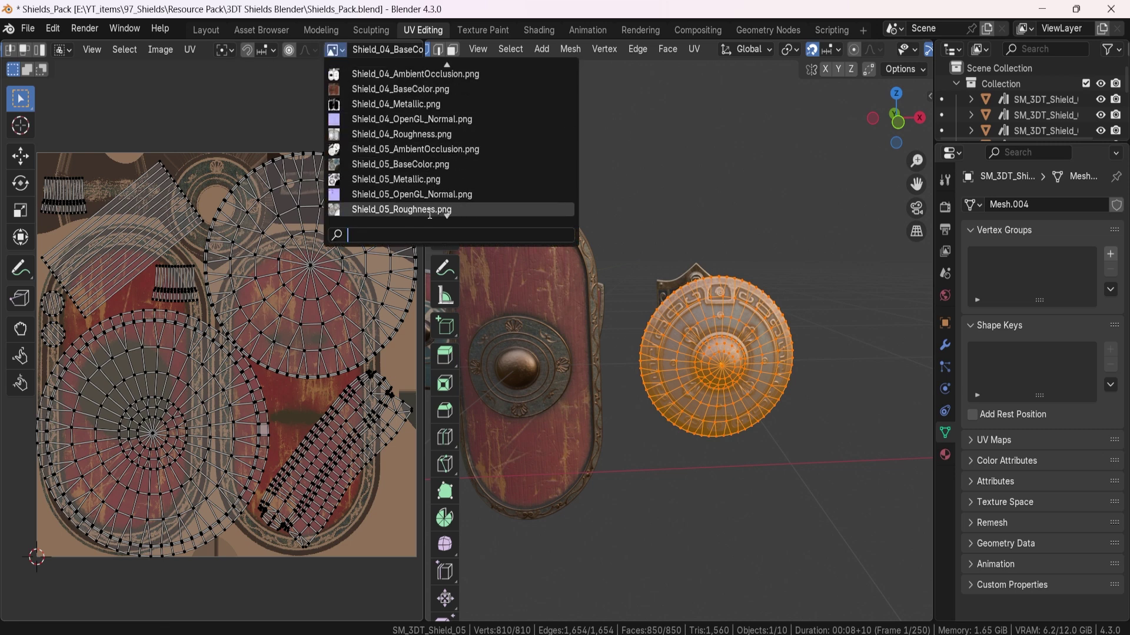
click(427, 209)
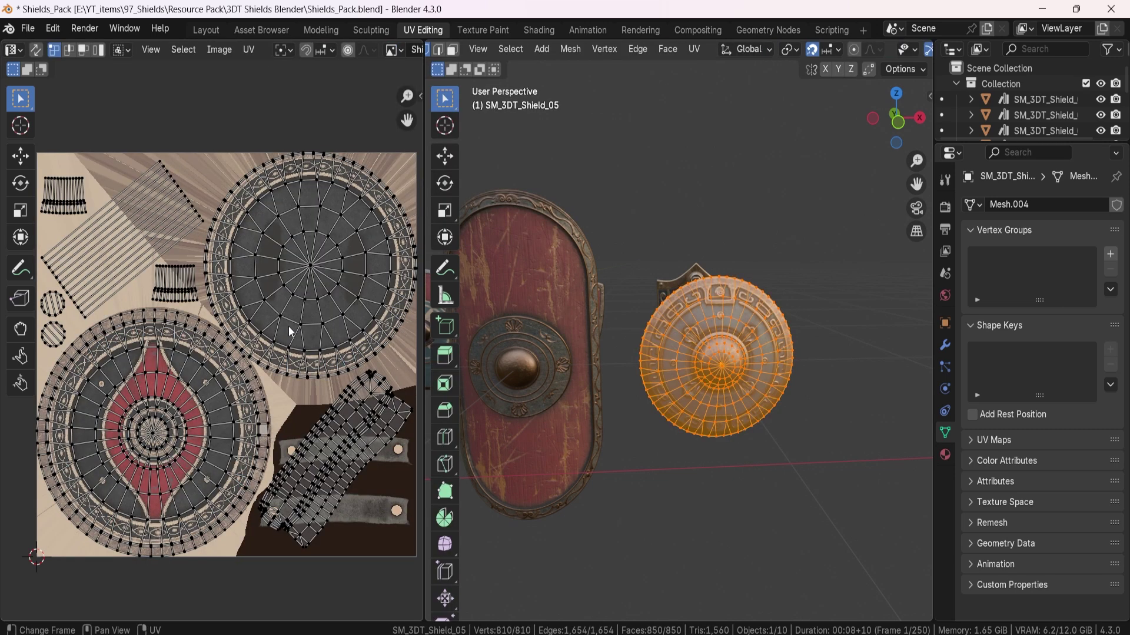
key(Tab)
scroll(518, 338, down, 5)
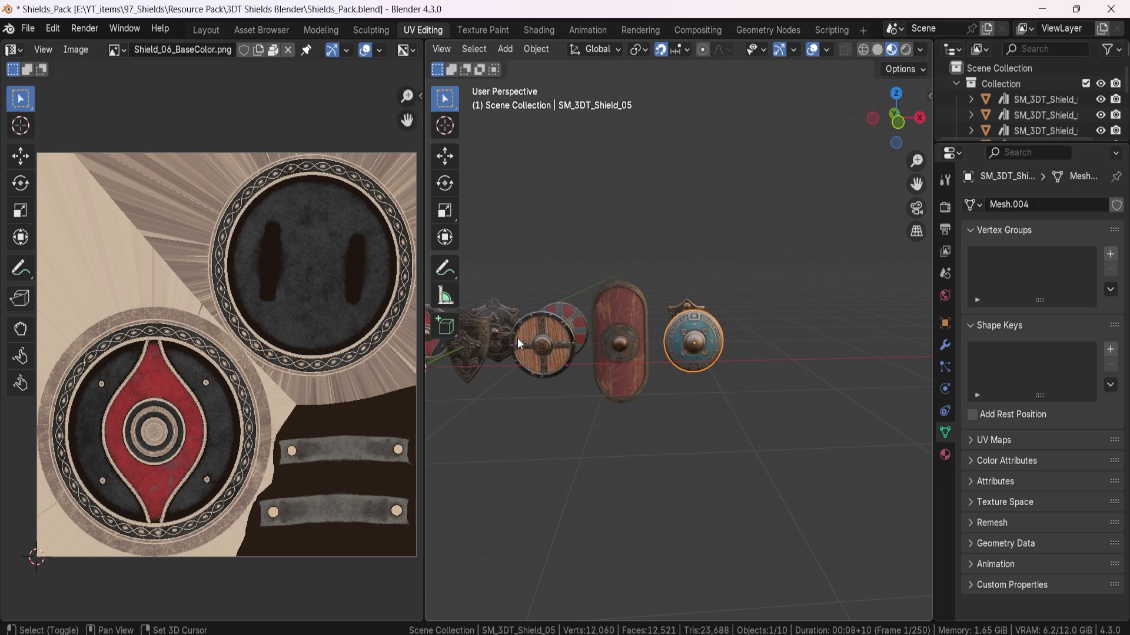
scroll(674, 333, up, 3)
Check the dark front-left round shield's UVs over Shield_08_BaseColor.png
click(582, 331)
key(Tab)
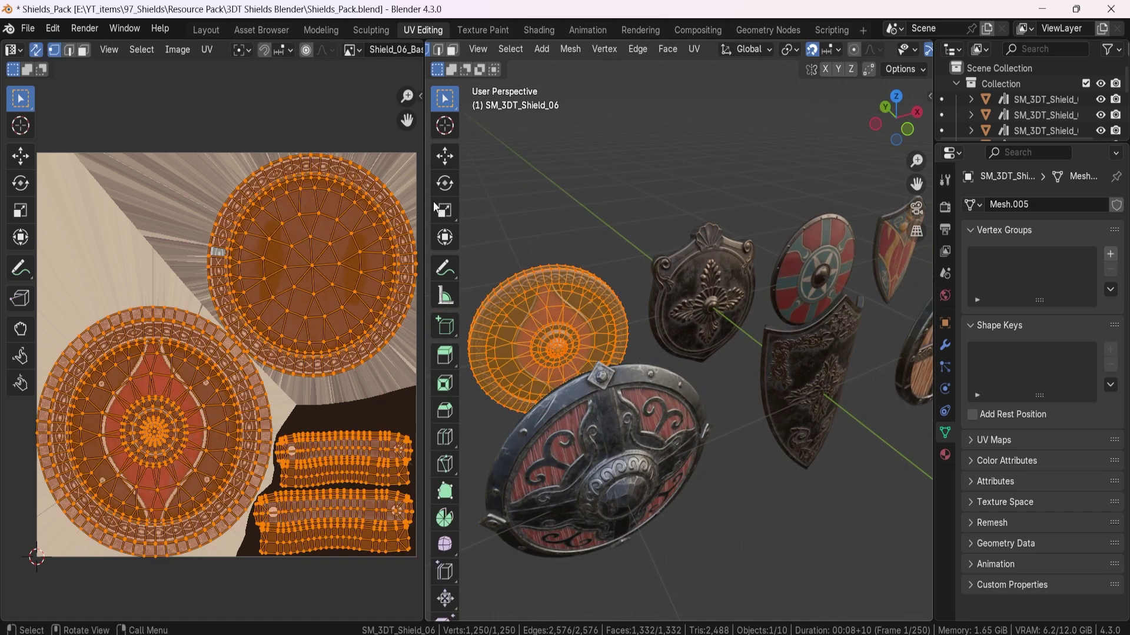
click(352, 50)
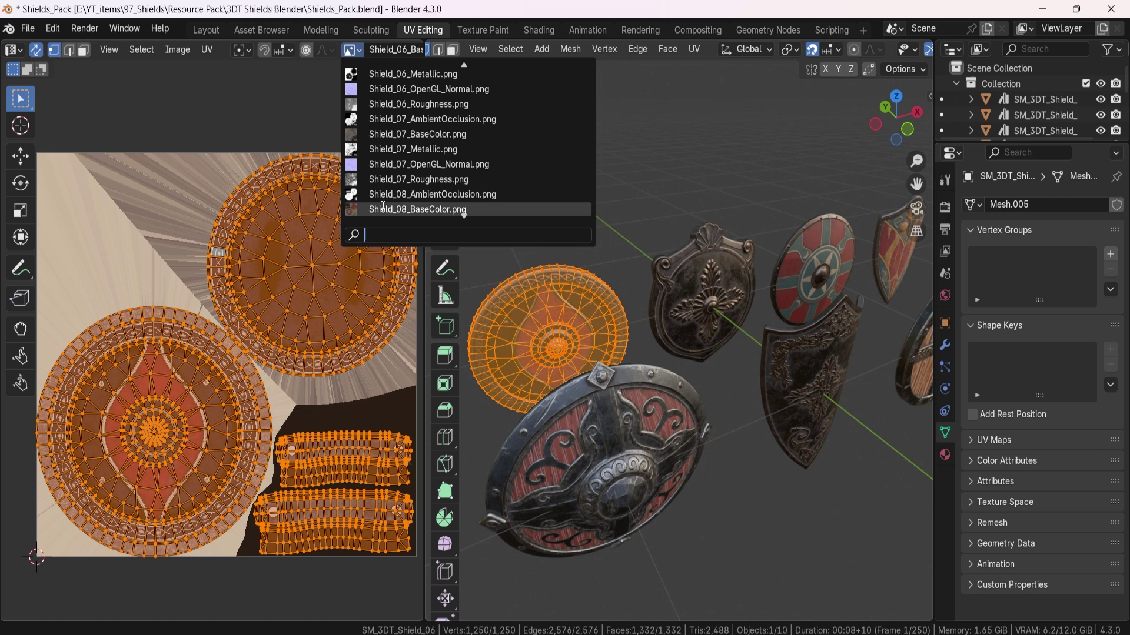
click(383, 208)
key(Tab)
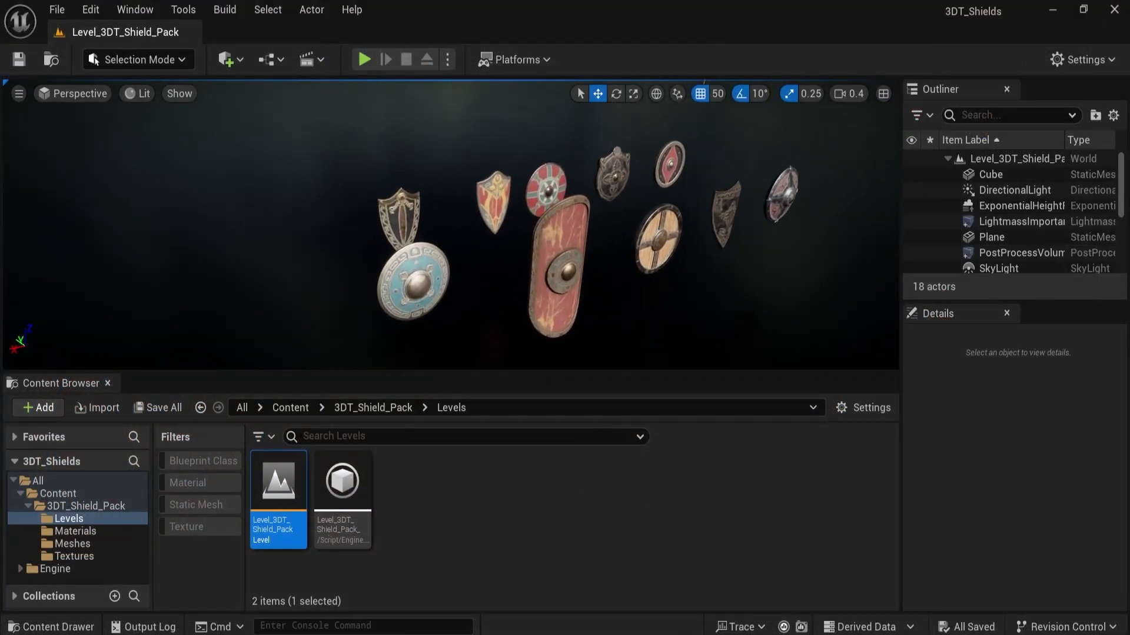
Hide the Unreal asset listing and swing the camera to face the shields
drag(383, 379, 382, 394)
click(108, 398)
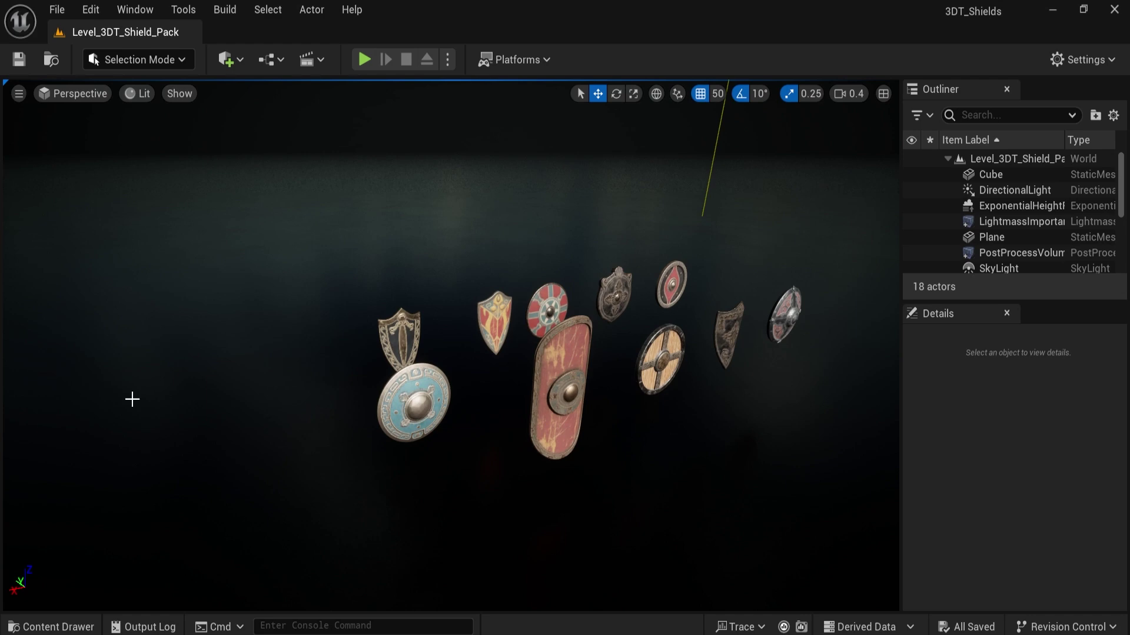
scroll(545, 375, up, 2)
scroll(538, 379, up, 2)
scroll(530, 384, up, 2)
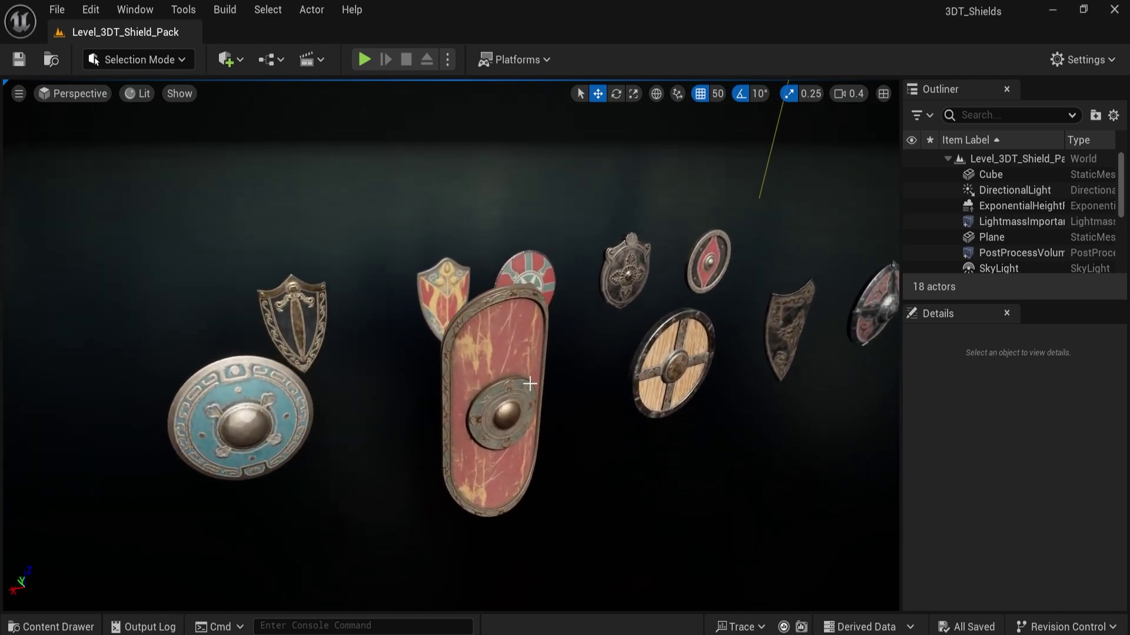
right_drag(529, 384, 371, 384)
scroll(520, 437, up, 3)
scroll(503, 424, up, 2)
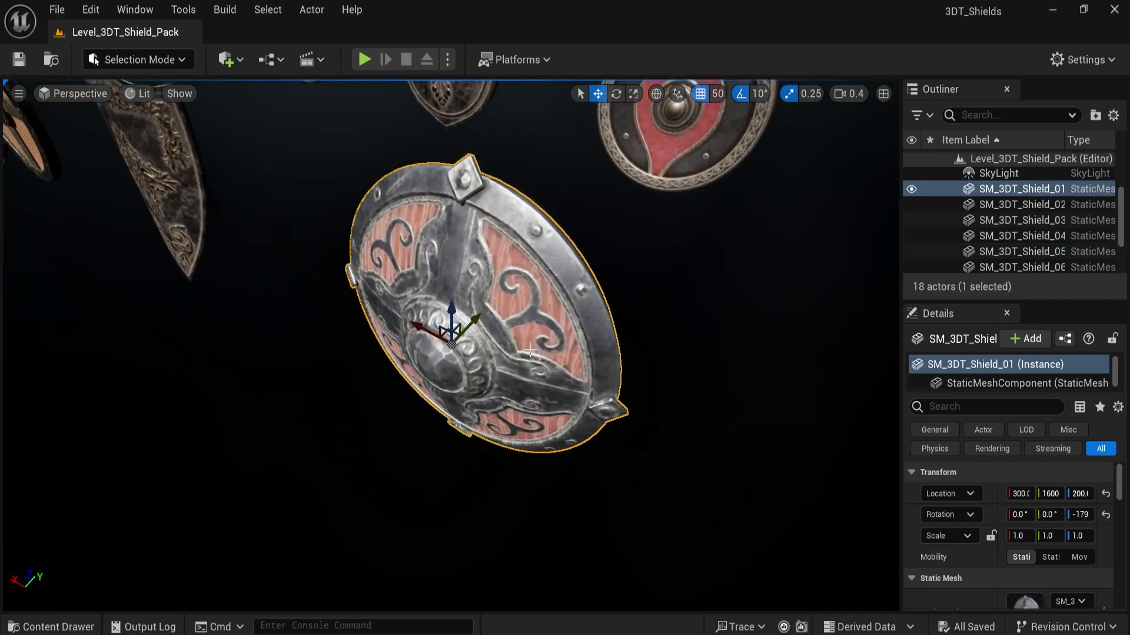
scroll(486, 411, up, 2)
Spin SM_3DT_Shield_01, undo the rotation, and orbit out to all ten shields
key(e)
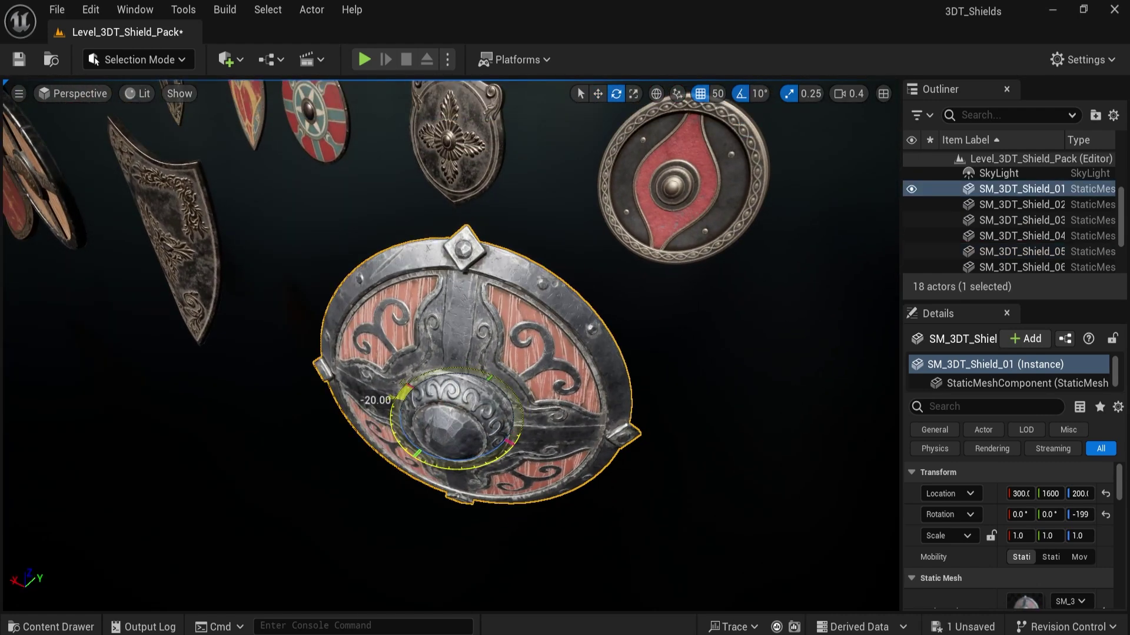
drag(401, 398, 401, 455)
drag(507, 468, 529, 424)
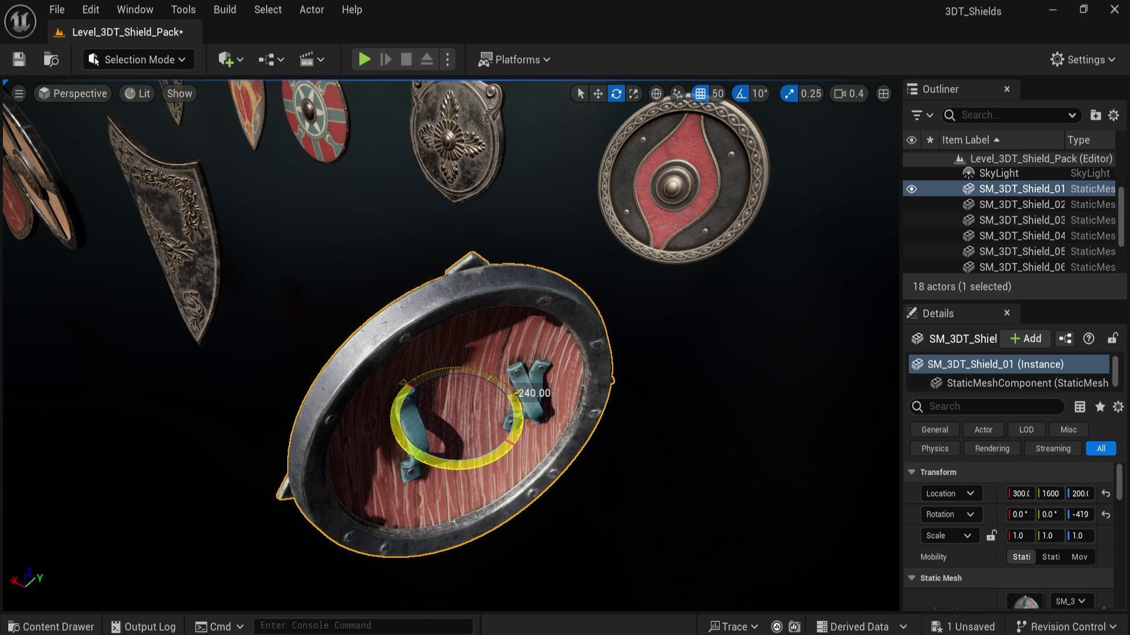
key(ctrl+z)
scroll(465, 459, down, 5)
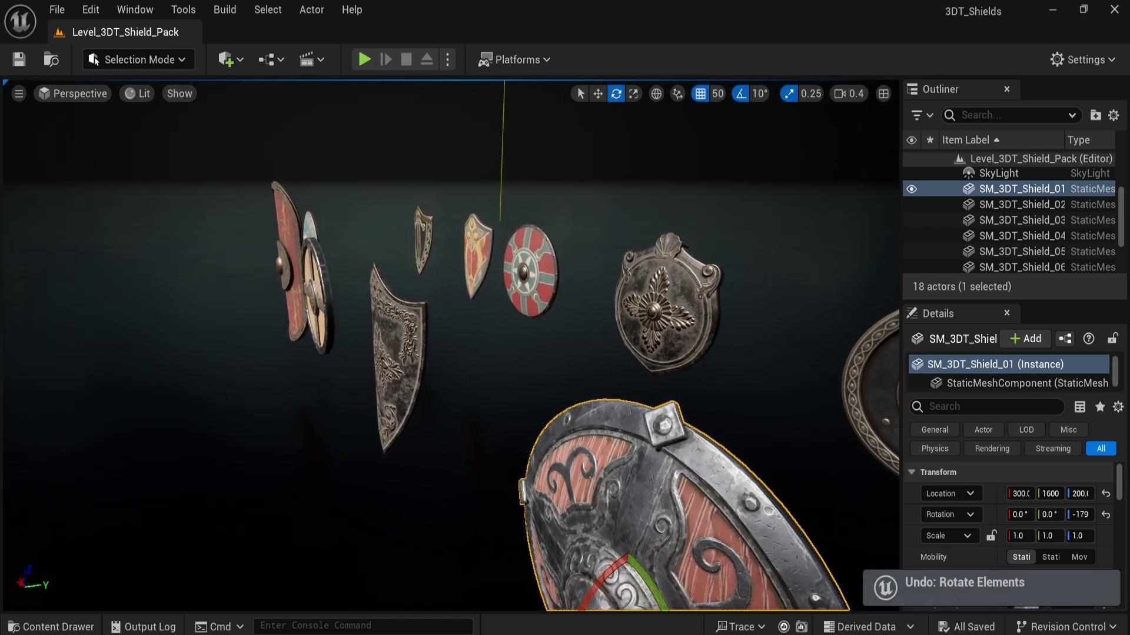
scroll(465, 458, down, 2)
scroll(465, 459, down, 2)
mouse_move(465, 459)
alt+mouse_down()
mouse_move(460, 352)
mouse_move(167, 556)
alt+mouse_up()
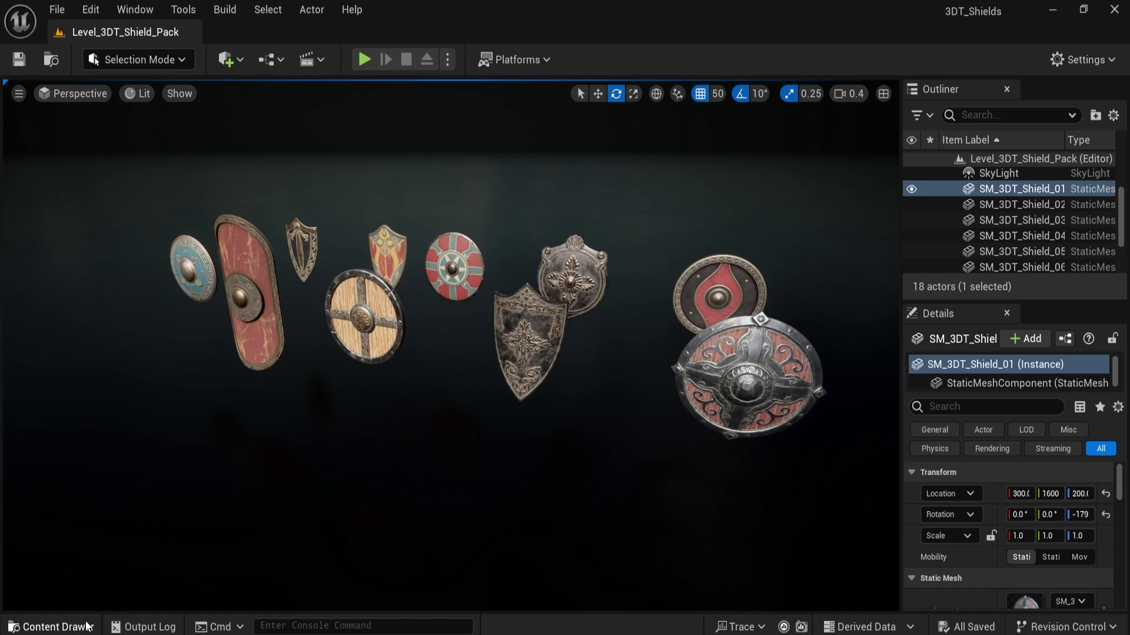
click(88, 626)
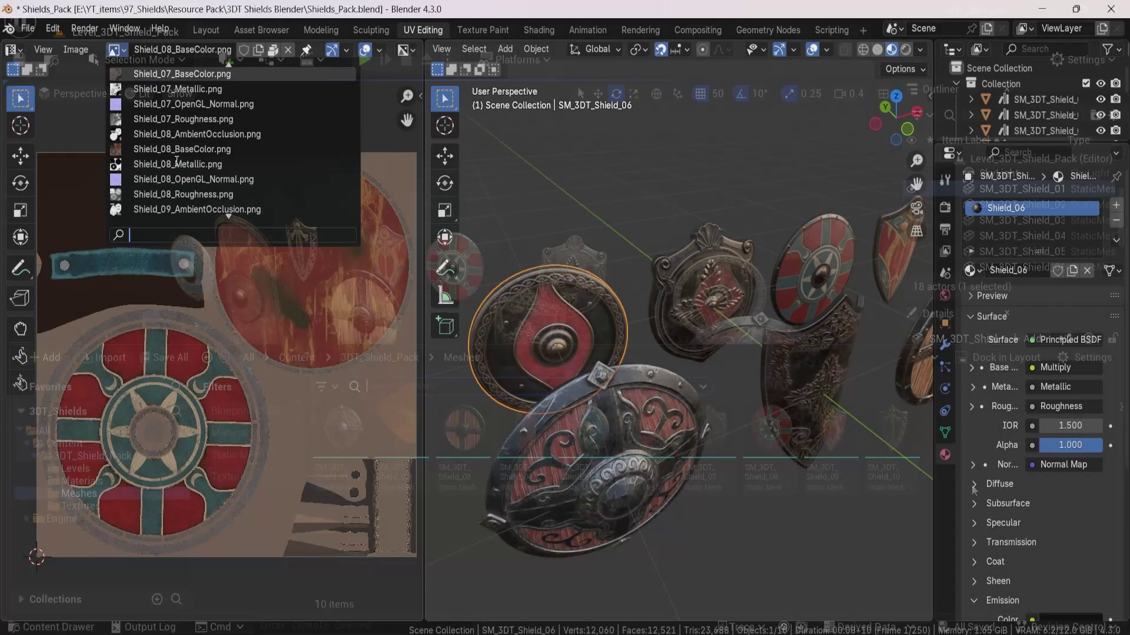
scroll(181, 87, up, 3)
Show Shield_06's and Shield_07's UV islands over their base colour textures
click(181, 103)
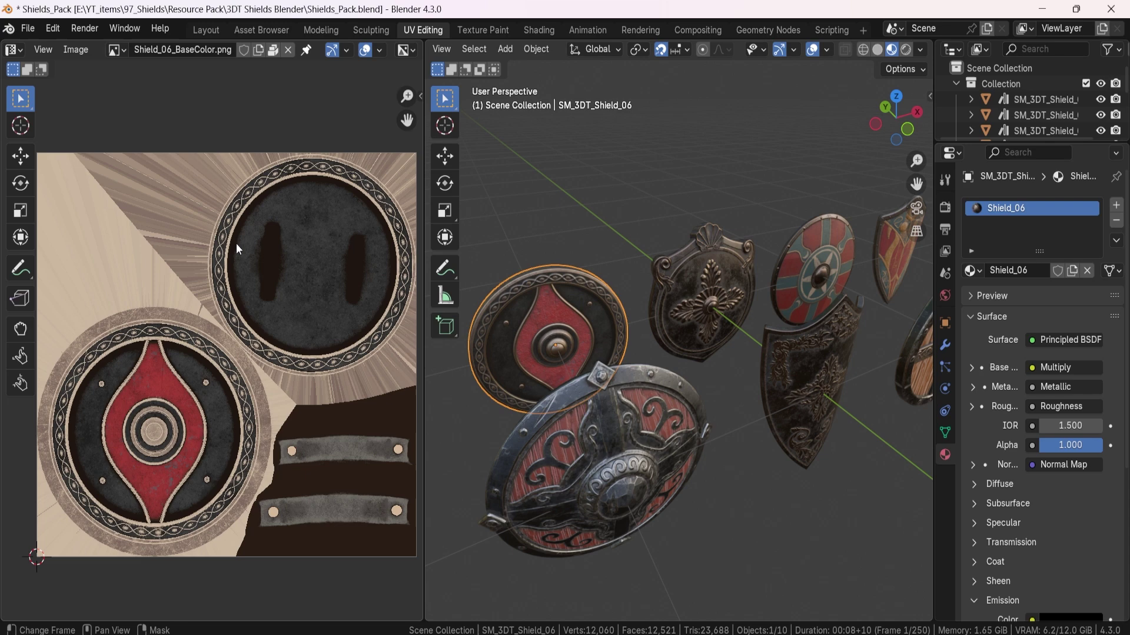
key(Tab)
key(Tab)
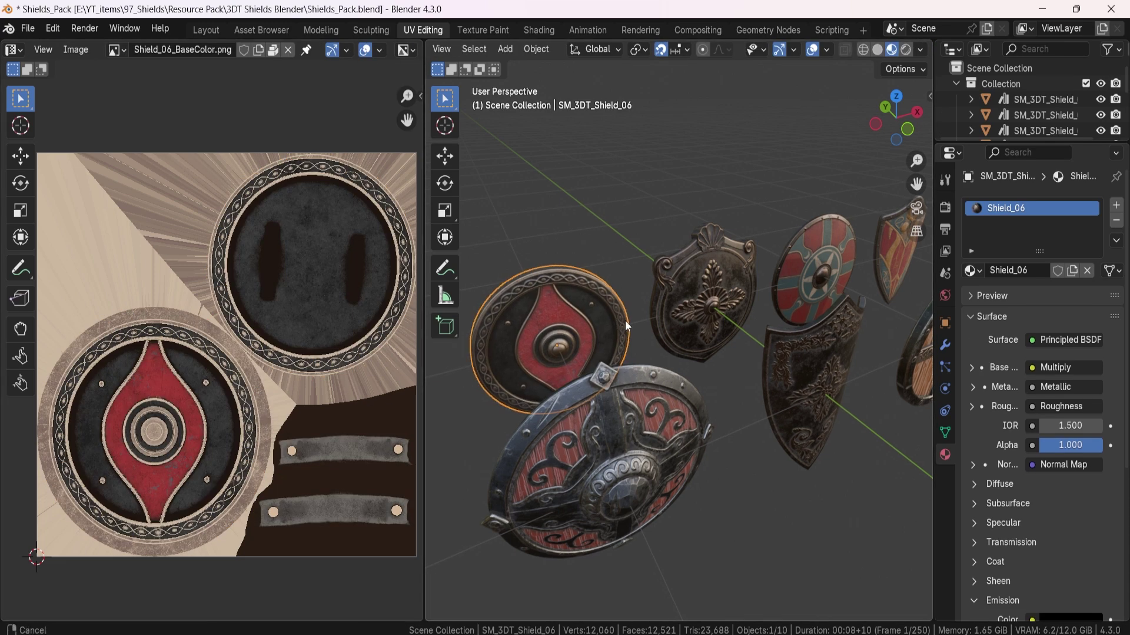
middle_drag(625, 320, 679, 352)
click(712, 308)
scroll(587, 361, up, 3)
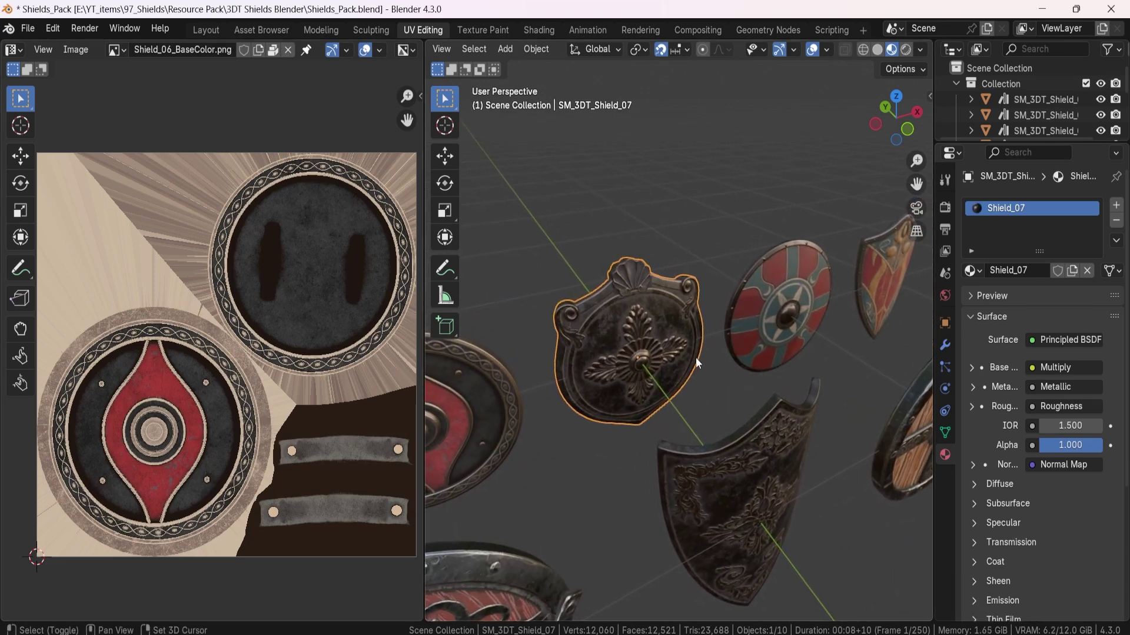
scroll(696, 357, up, 4)
scroll(671, 391, down, 4)
scroll(702, 317, up, 2)
key(Tab)
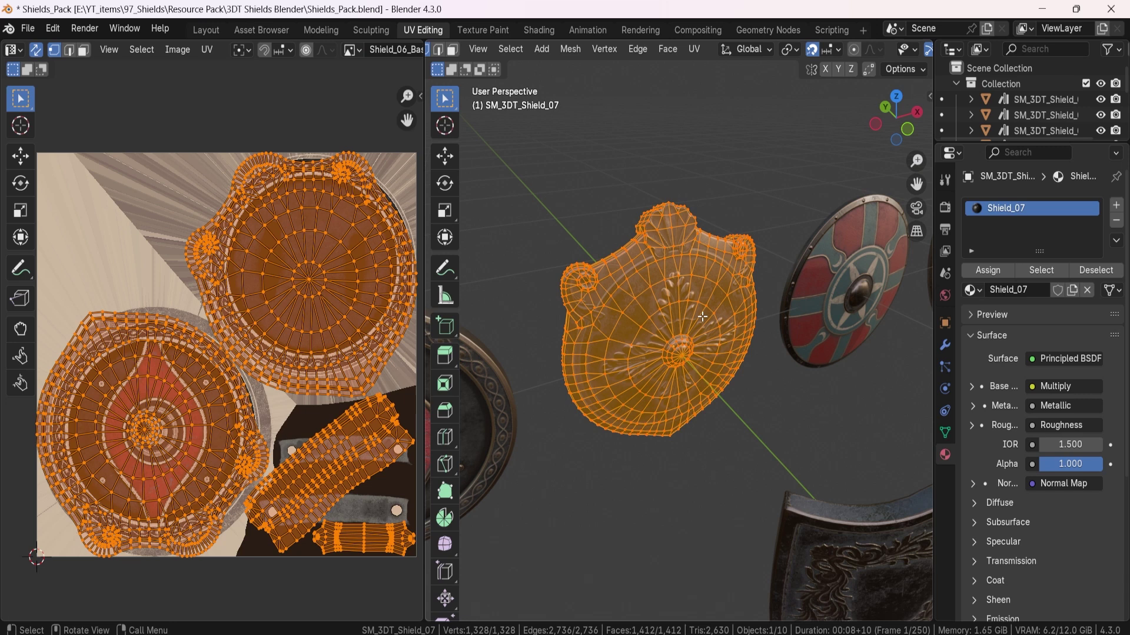
click(352, 51)
scroll(415, 194, down, 2)
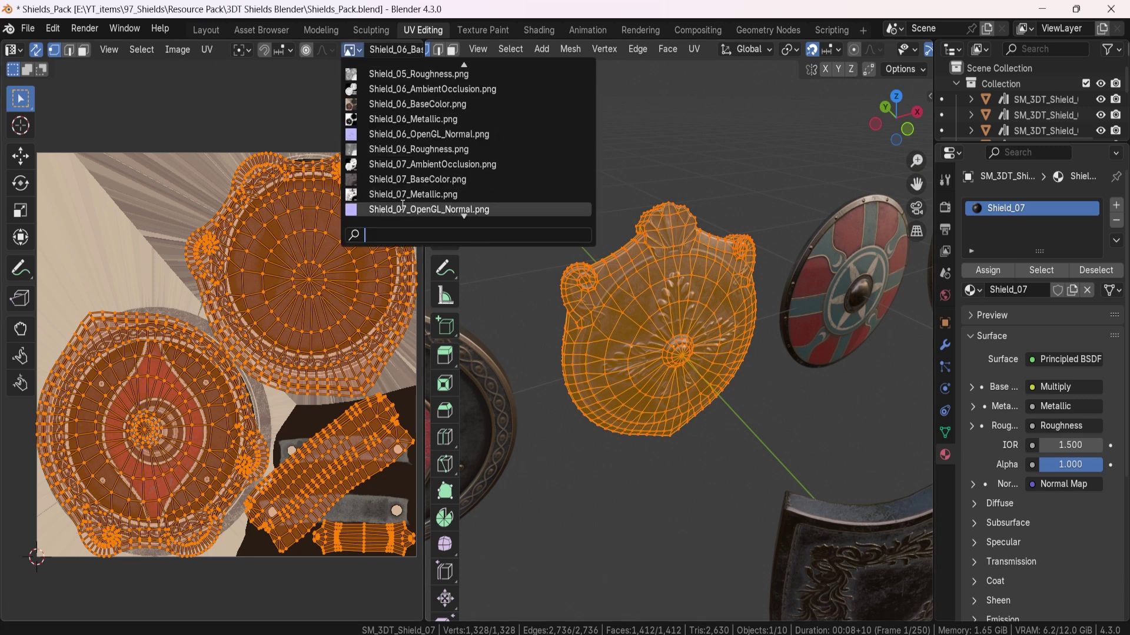
click(415, 177)
key(Tab)
Show the round Shield_08's UV islands over its base colour texture
middle_drag(613, 285, 596, 374)
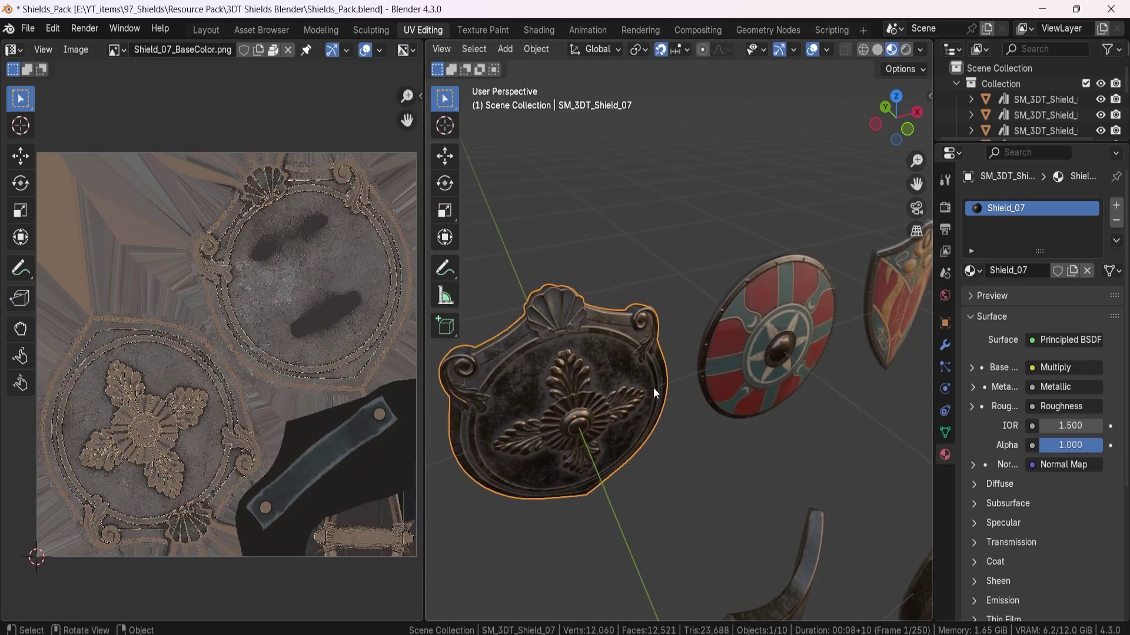
click(726, 354)
key(Tab)
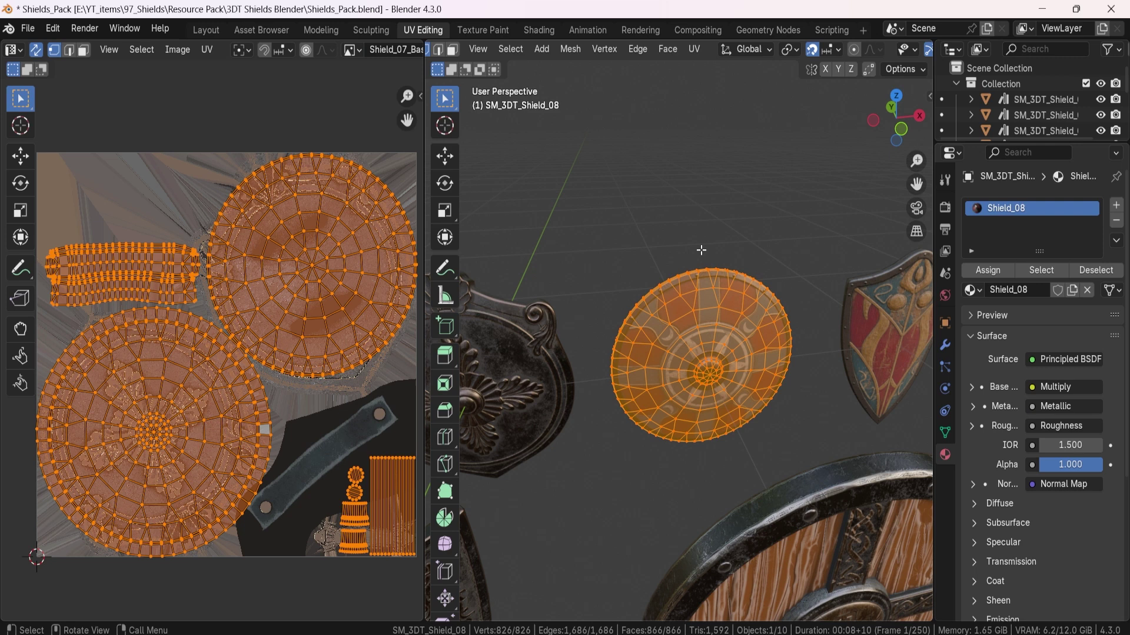
click(352, 50)
scroll(415, 209, down, 1)
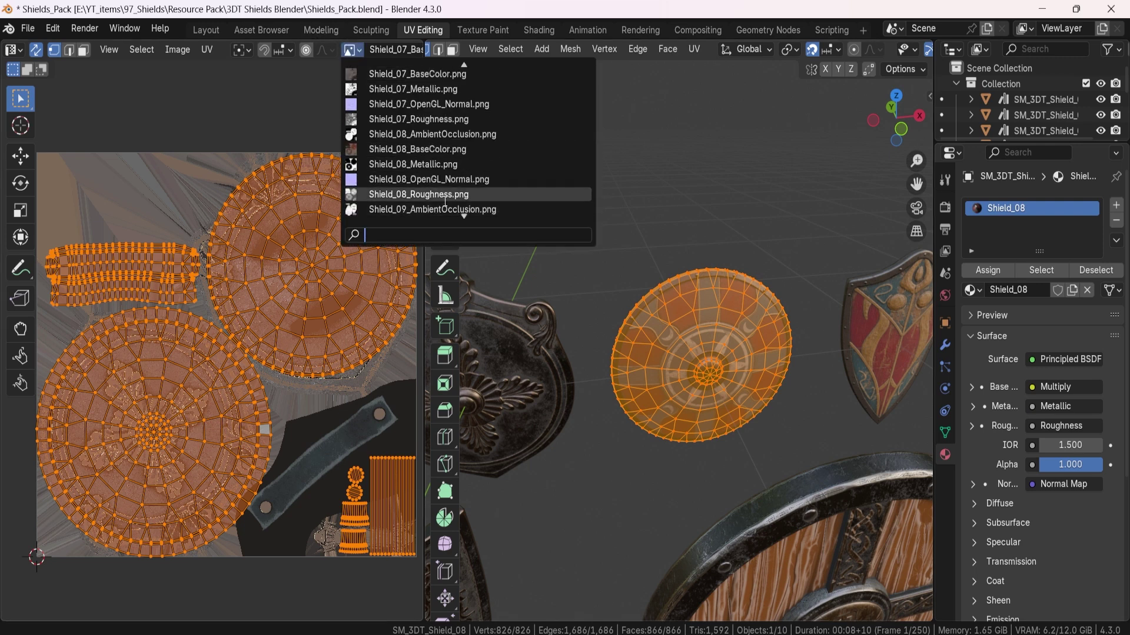
click(415, 151)
key(Tab)
Display the heraldic Shield_09's UV islands framed over its base colour texture
mouse_move(785, 334)
middle_down()
mouse_move(682, 325)
mouse_move(696, 328)
mouse_move(578, 364)
mouse_move(718, 334)
mouse_move(612, 361)
middle_up()
click(718, 335)
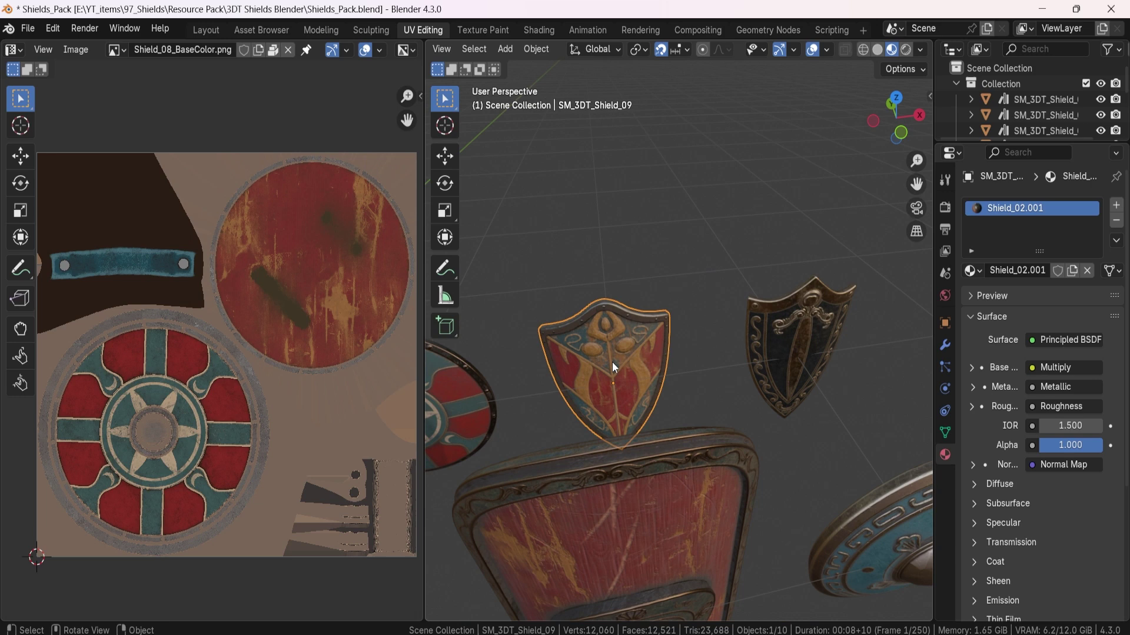
click(115, 50)
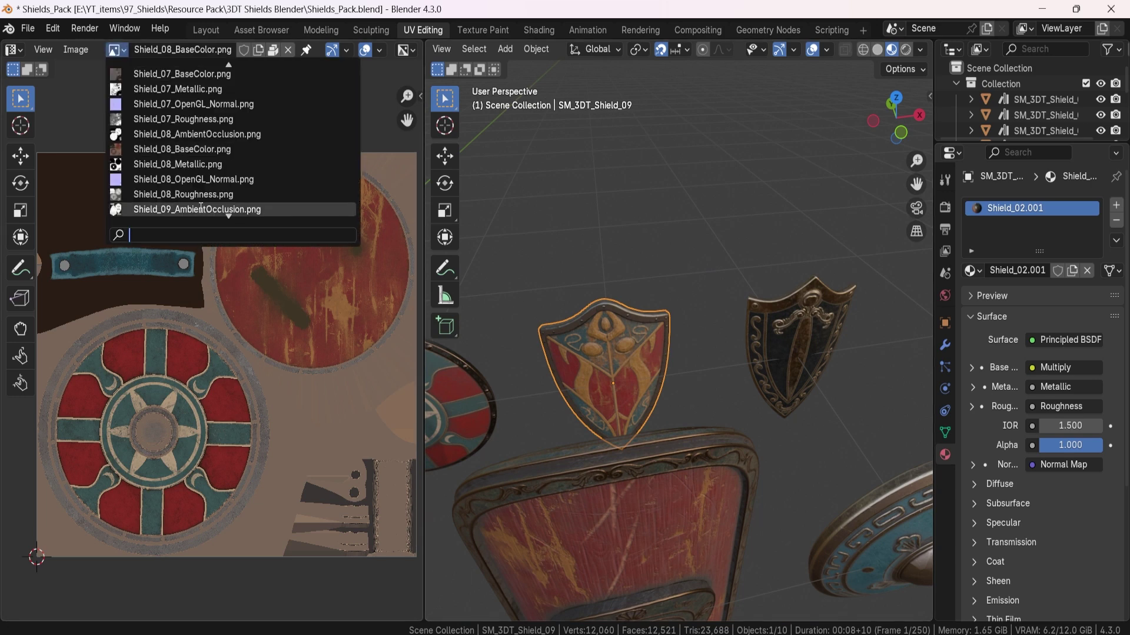
scroll(176, 210, down, 2)
click(176, 209)
key(Tab)
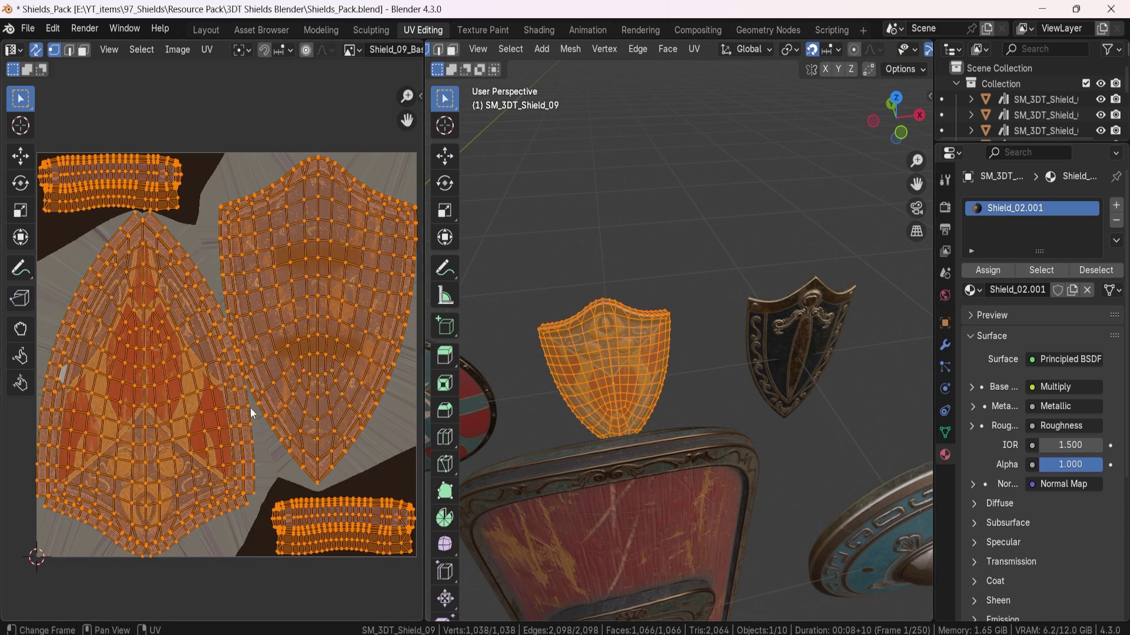
middle_drag(252, 411, 246, 361)
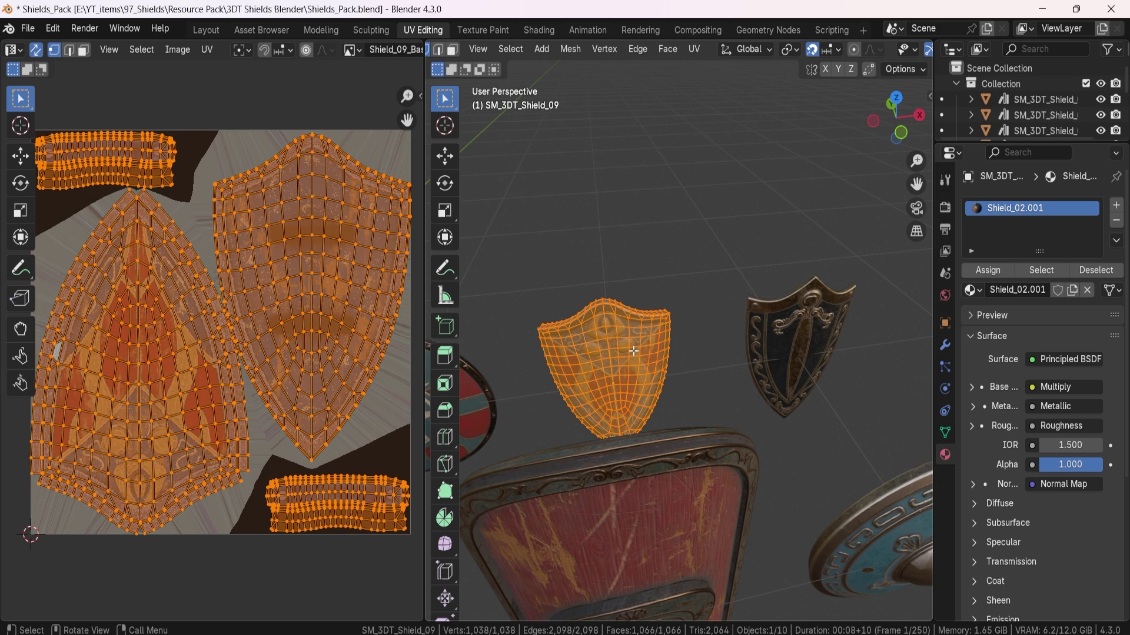
key(Tab)
Show the dark Shield_10's UV islands over its base colour texture
click(744, 335)
shift+middle_drag(745, 335, 611, 335)
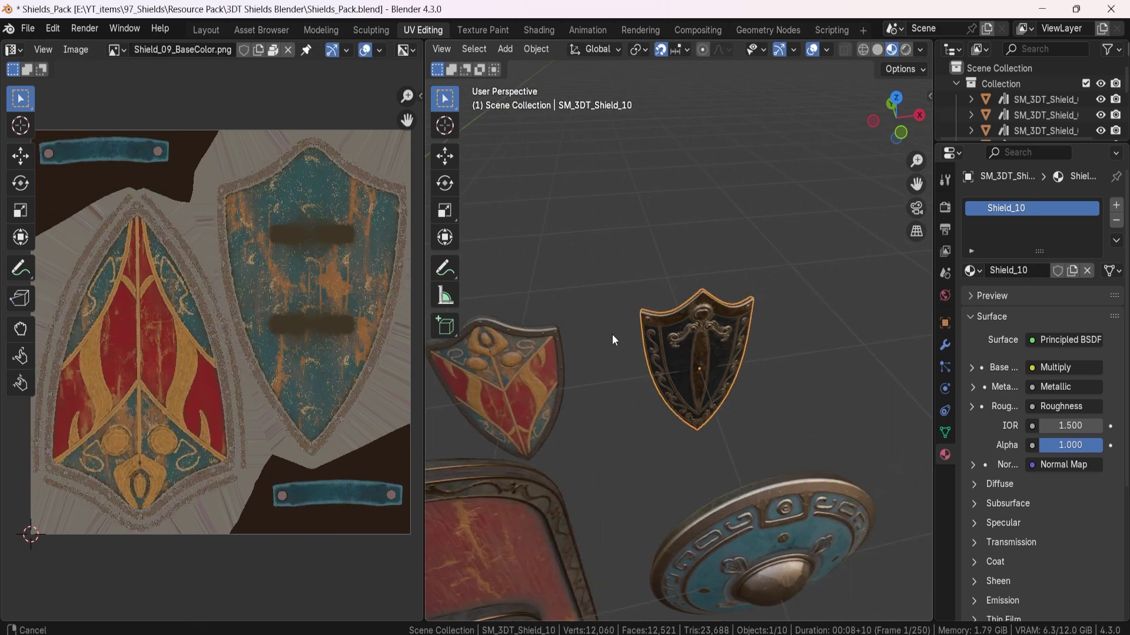
click(115, 50)
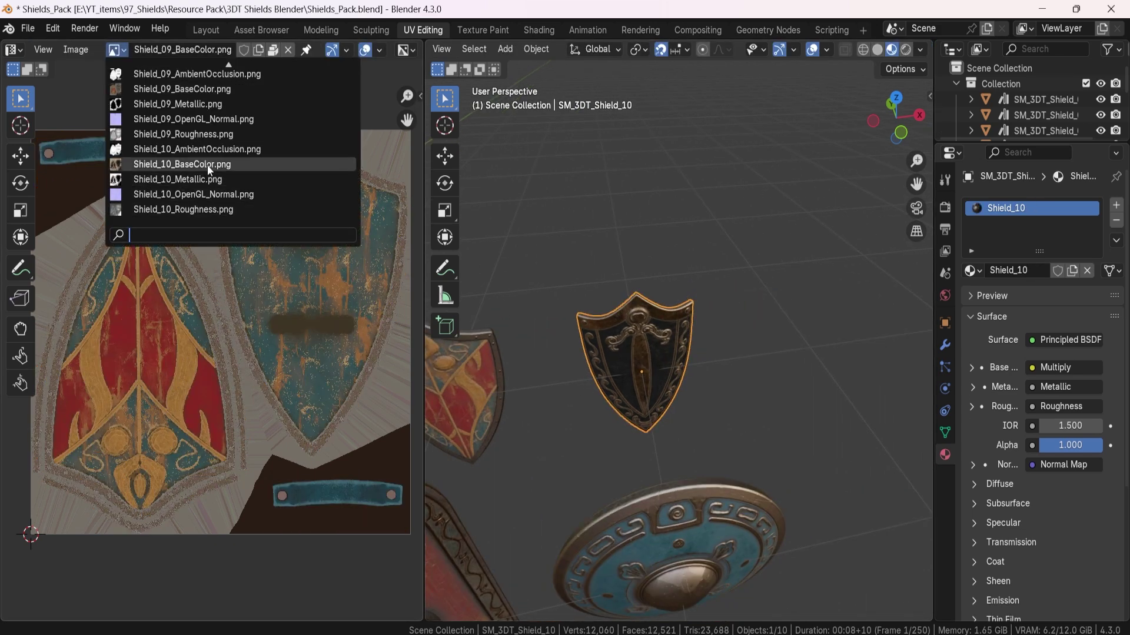
click(207, 165)
scroll(696, 328, up, 3)
key(Tab)
middle_drag(681, 331, 659, 331)
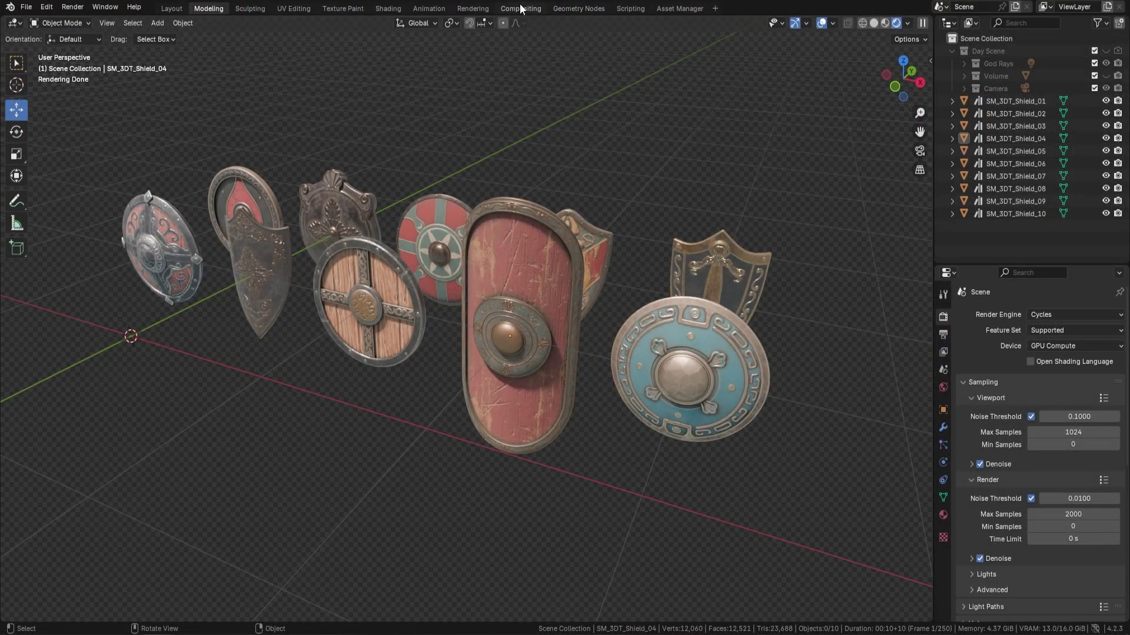
View the ten-shield Render Result and 3D Tudor Compositor settings, then return to modeling
click(523, 9)
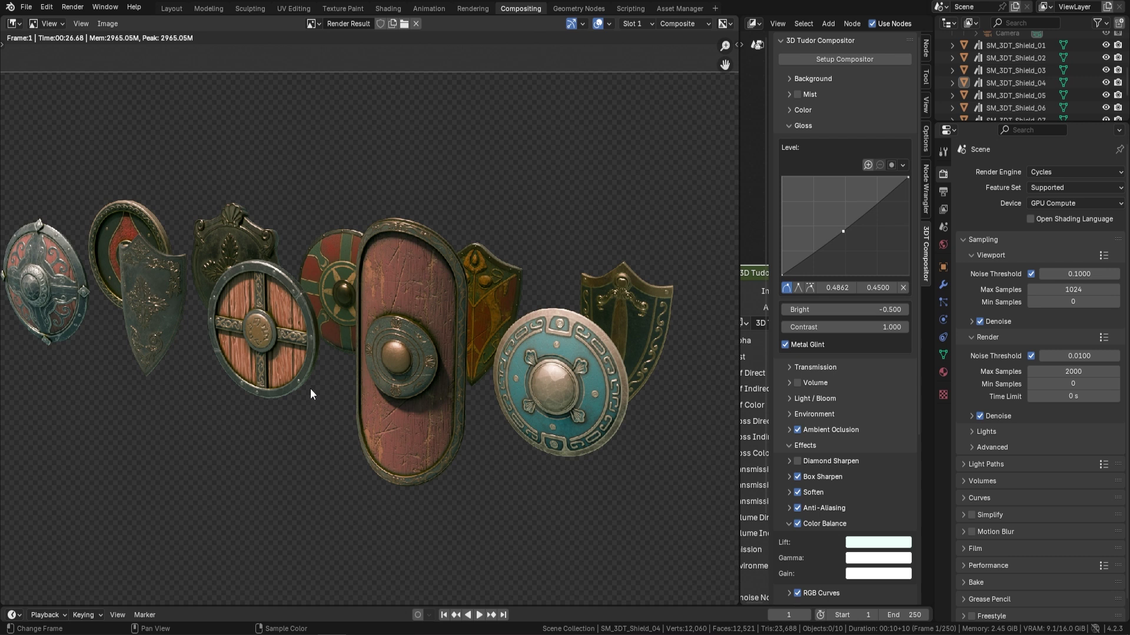
click(209, 8)
key(Tab)
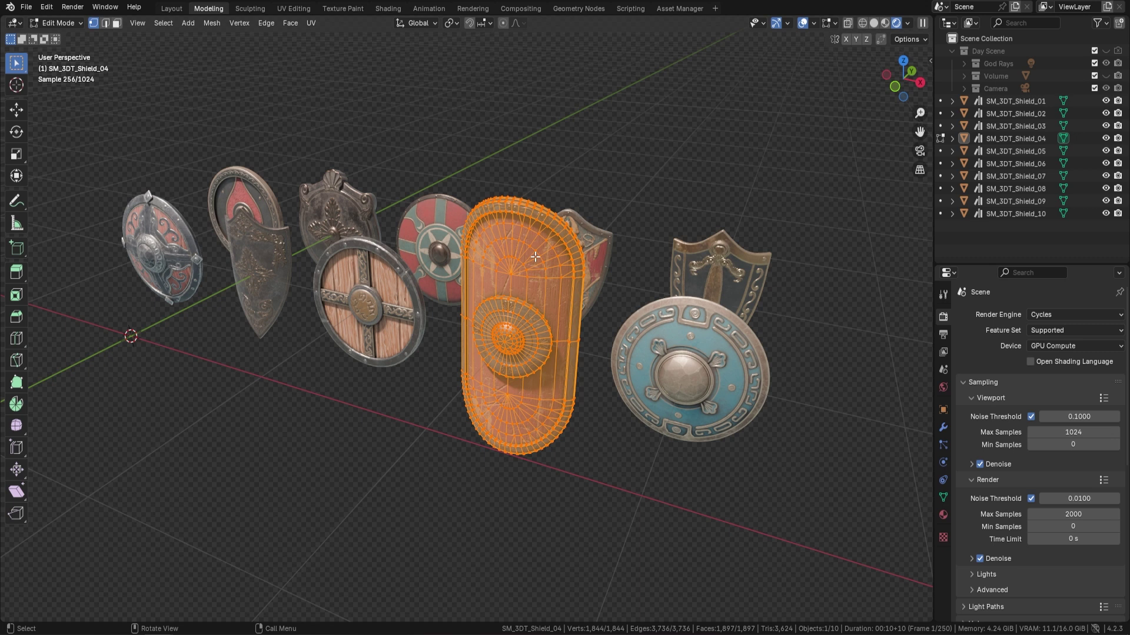
key(alt+a)
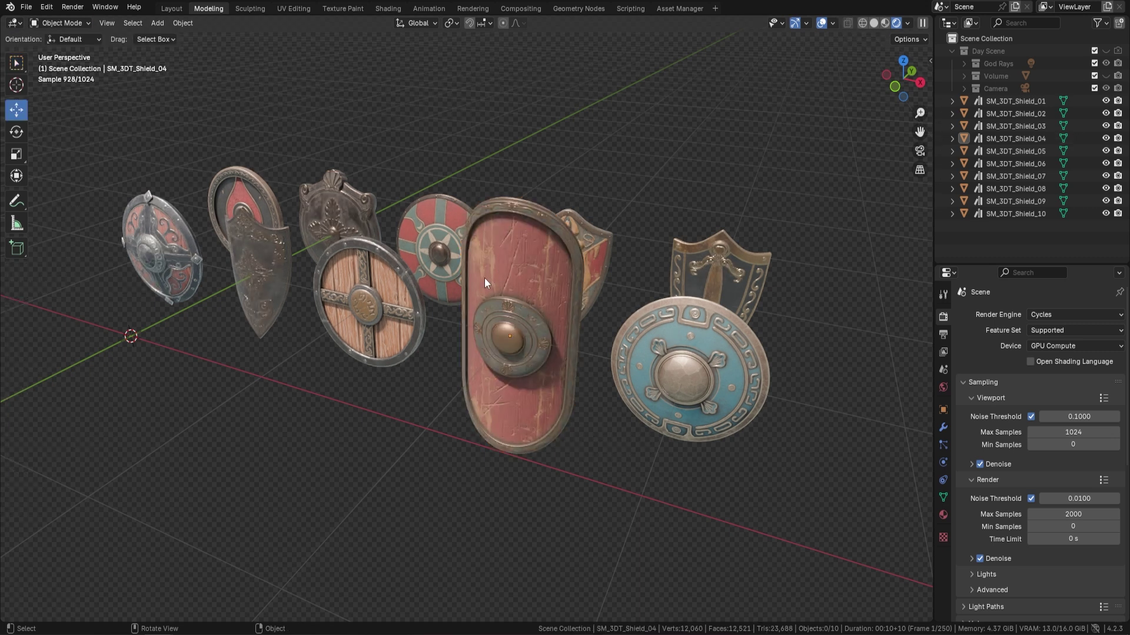
click(556, 287)
key(Tab)
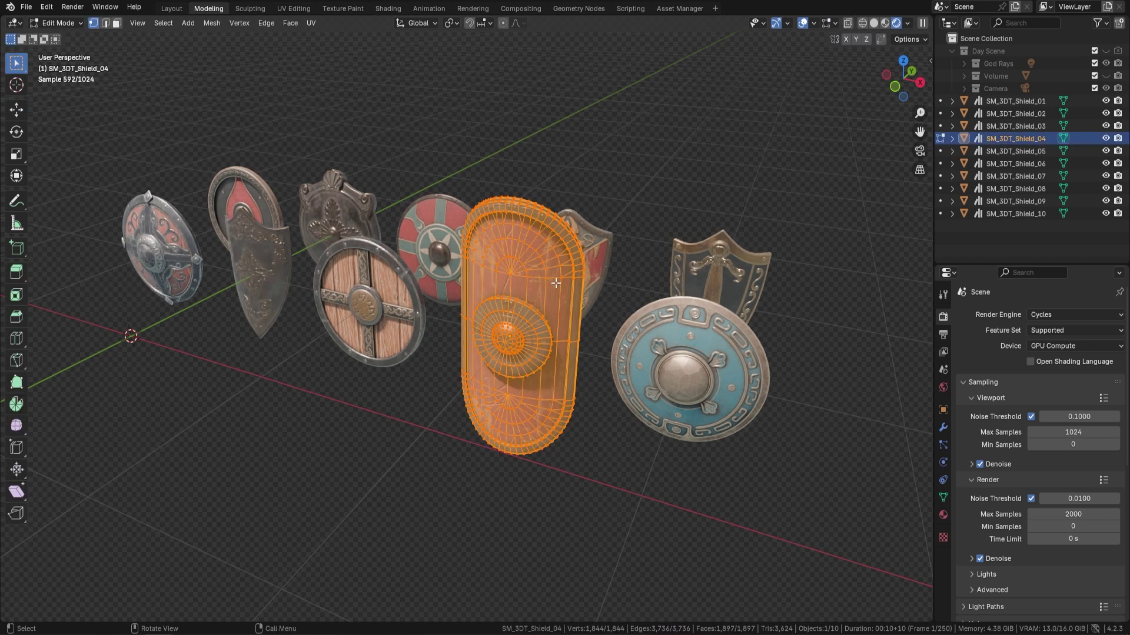
key(Tab)
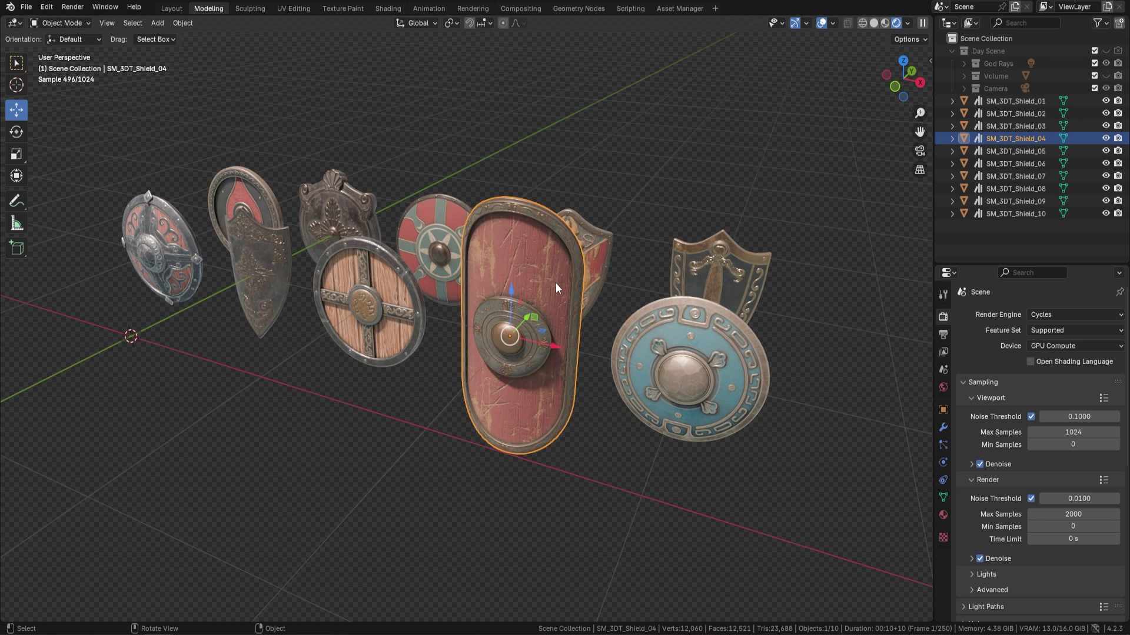